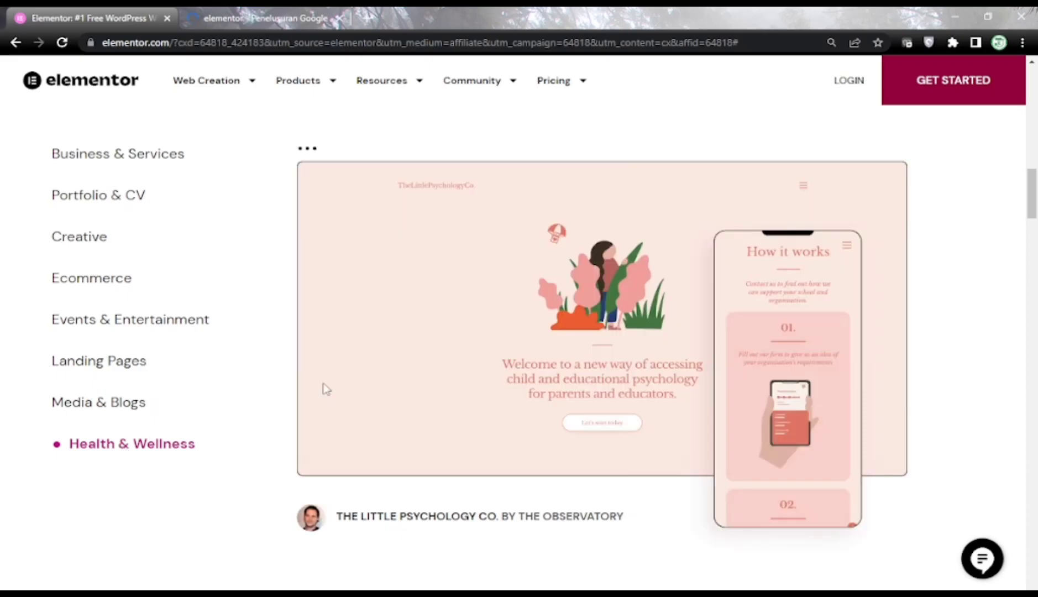
Step: Look through the Elementor homepage and its WordPress Hosting pricing page
scroll(324, 389, "down", 6)
scroll(324, 389, "down", 2)
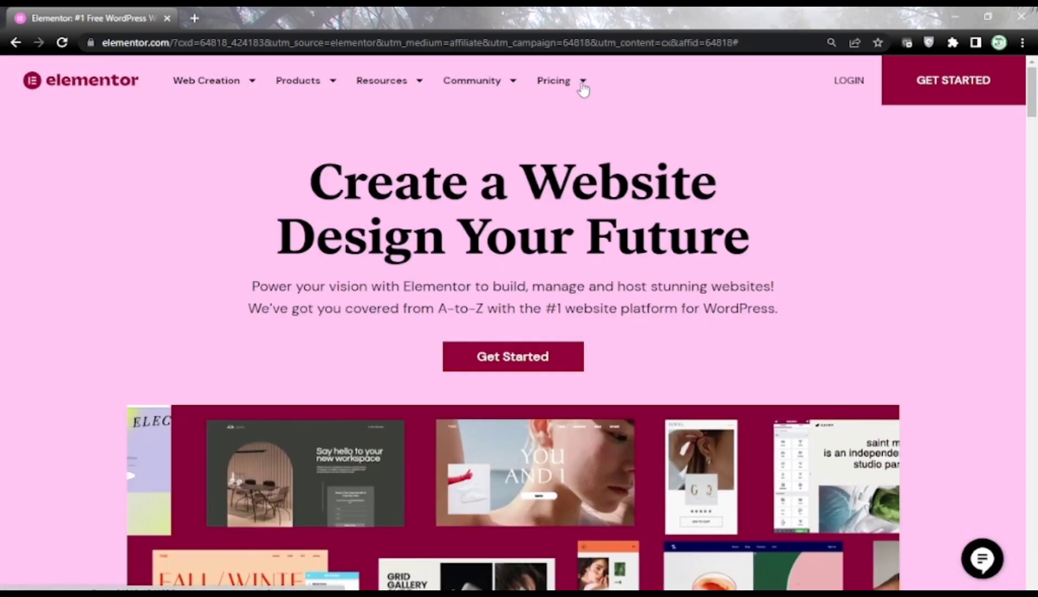
left_click(553, 87)
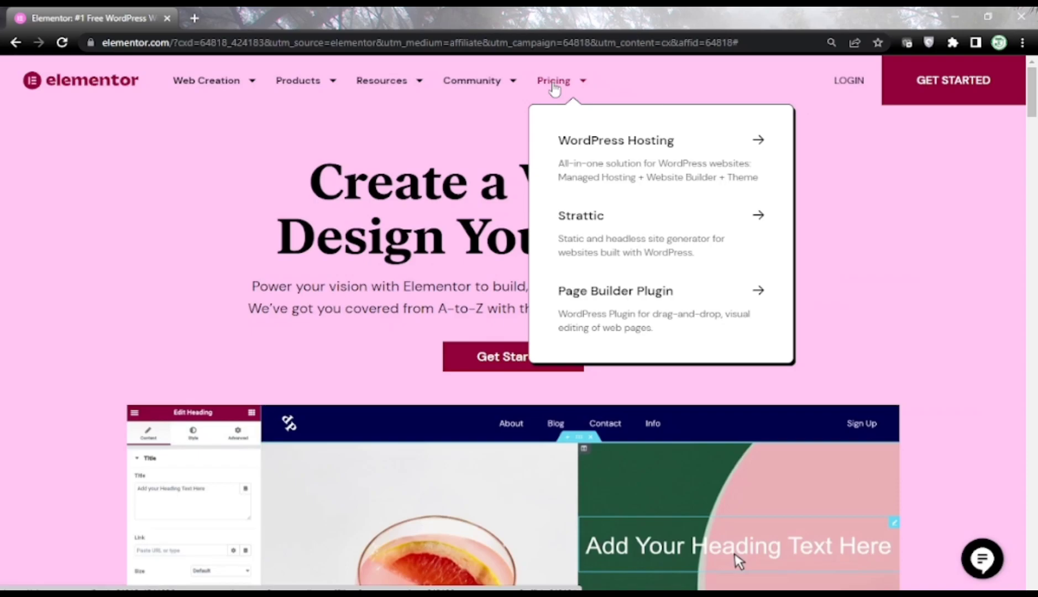
left_click(587, 140)
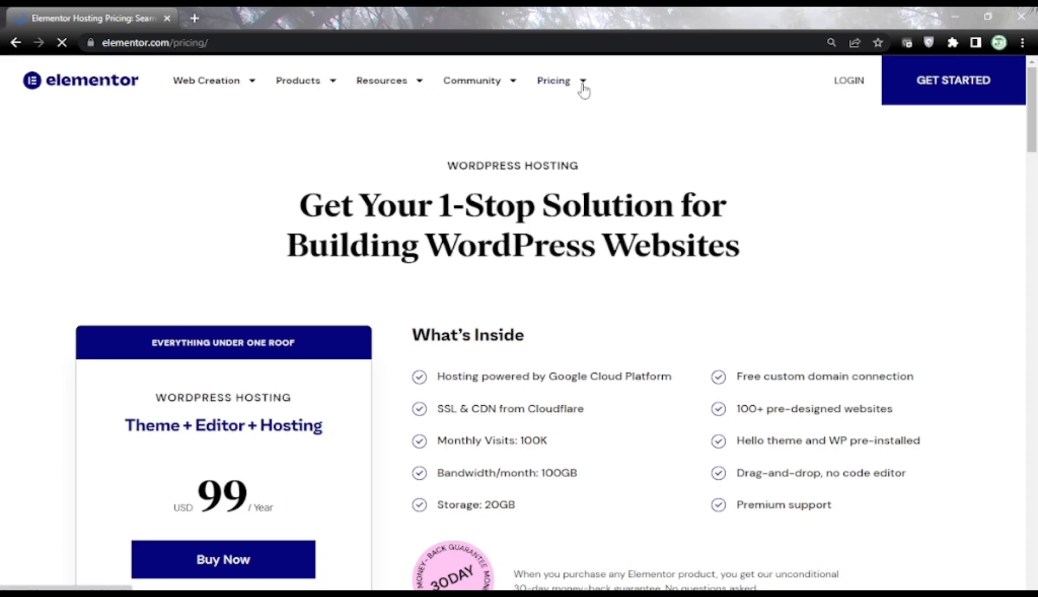
mouse_move(583, 85)
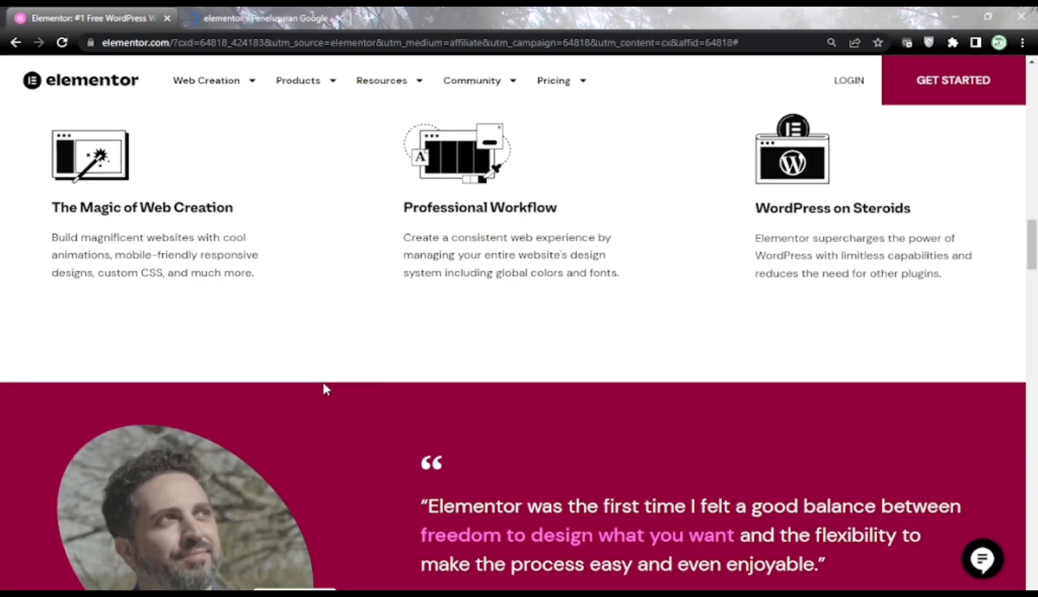
scroll(323, 382, "down", 5)
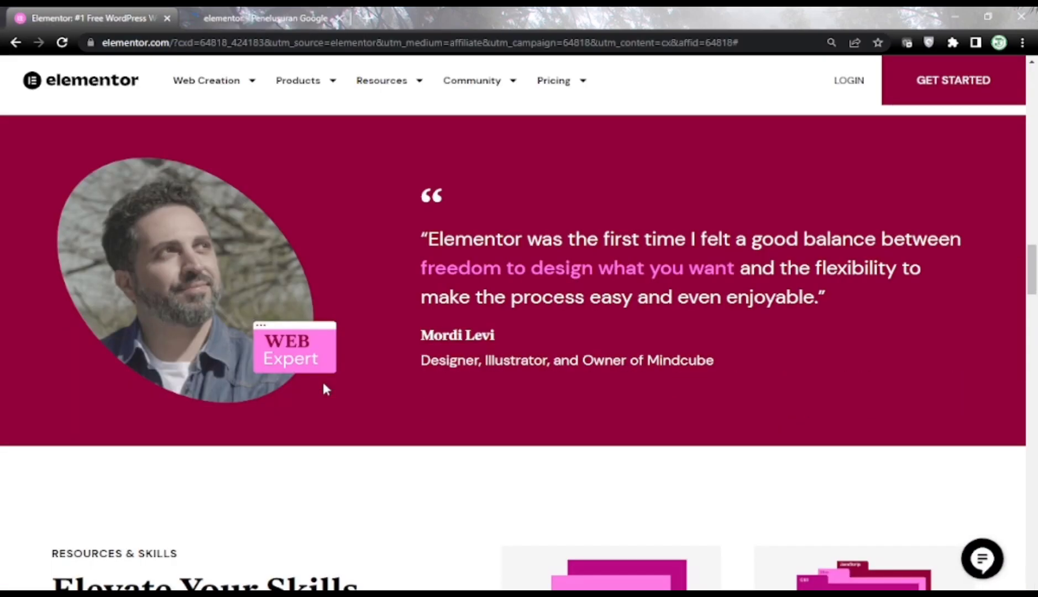
scroll(323, 384, "down", 6)
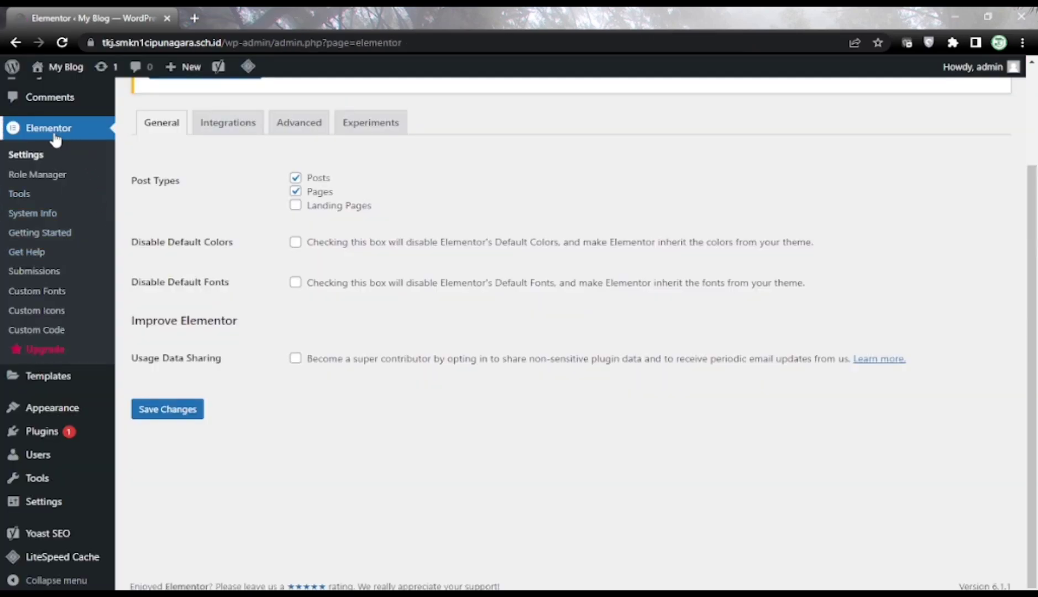
Step: Open the list of installed plugins on the WordPress site and search it for "elementor"
scroll(310, 394, "up", 2)
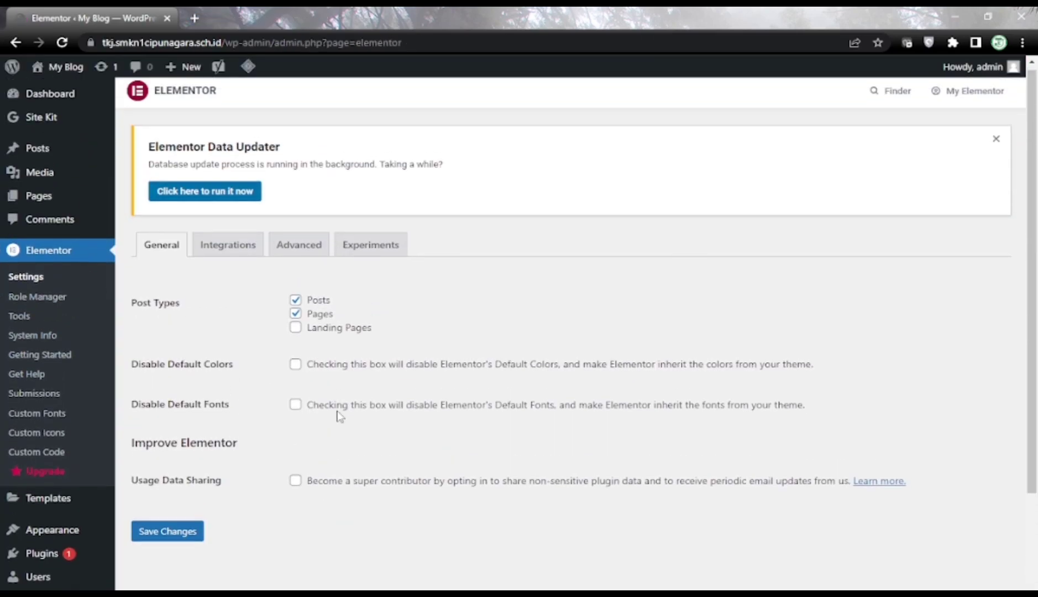
scroll(339, 419, "down", 1)
scroll(337, 431, "down", 1)
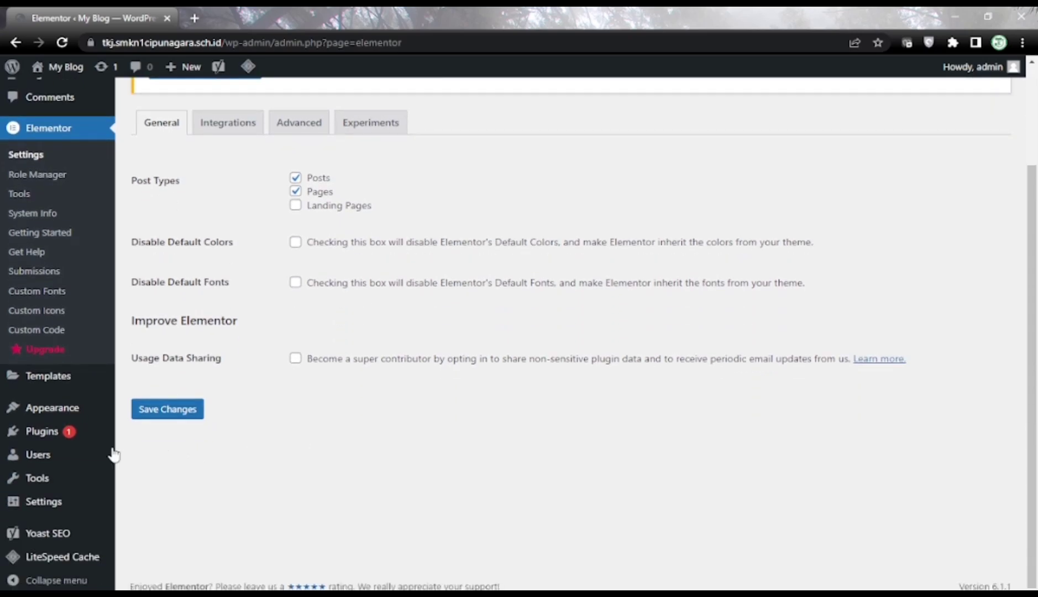
left_click(44, 436)
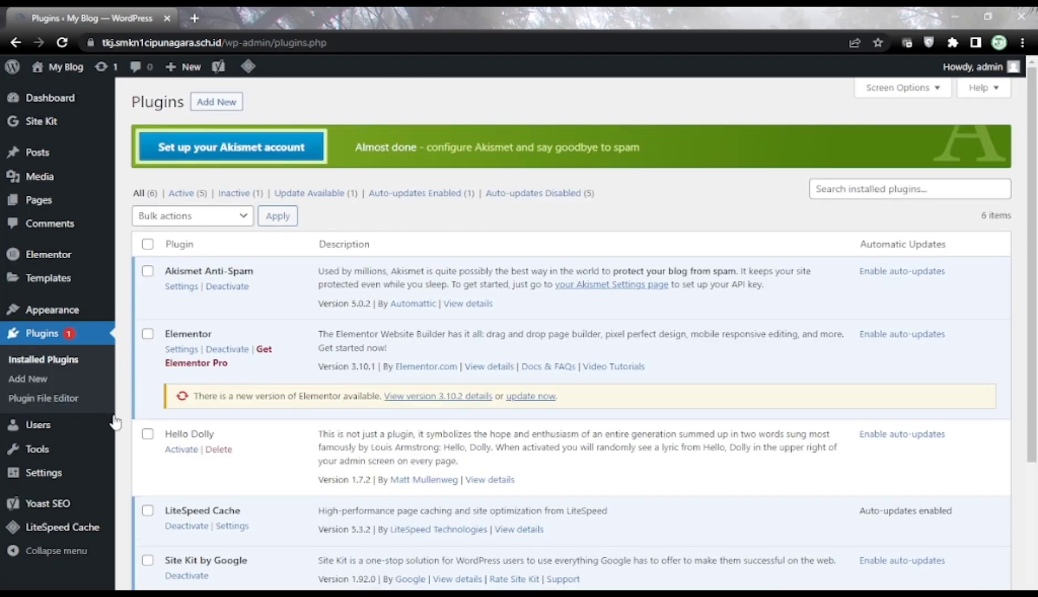
left_click(900, 192)
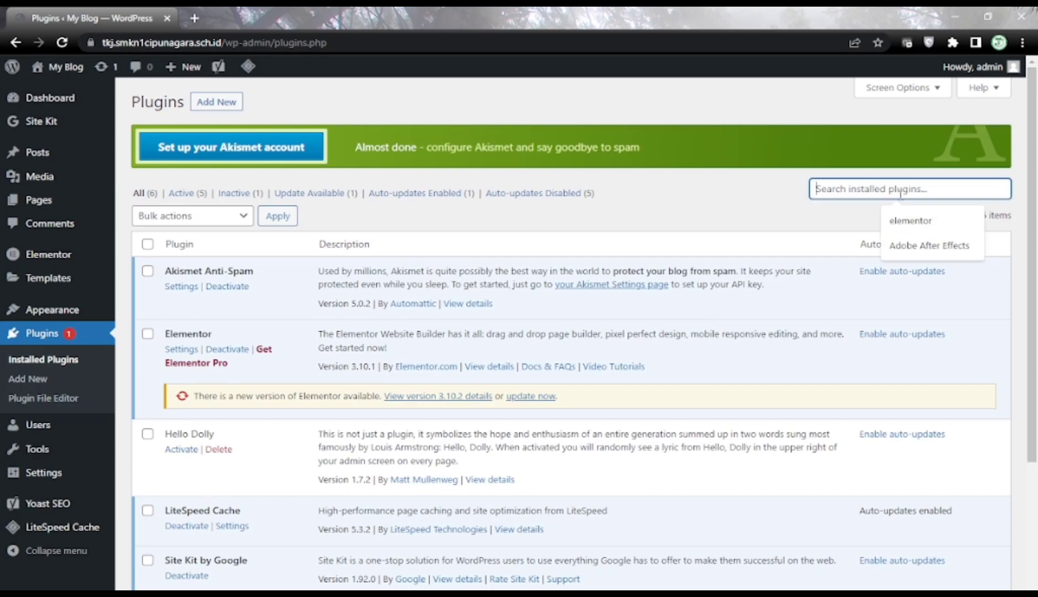
type("elem")
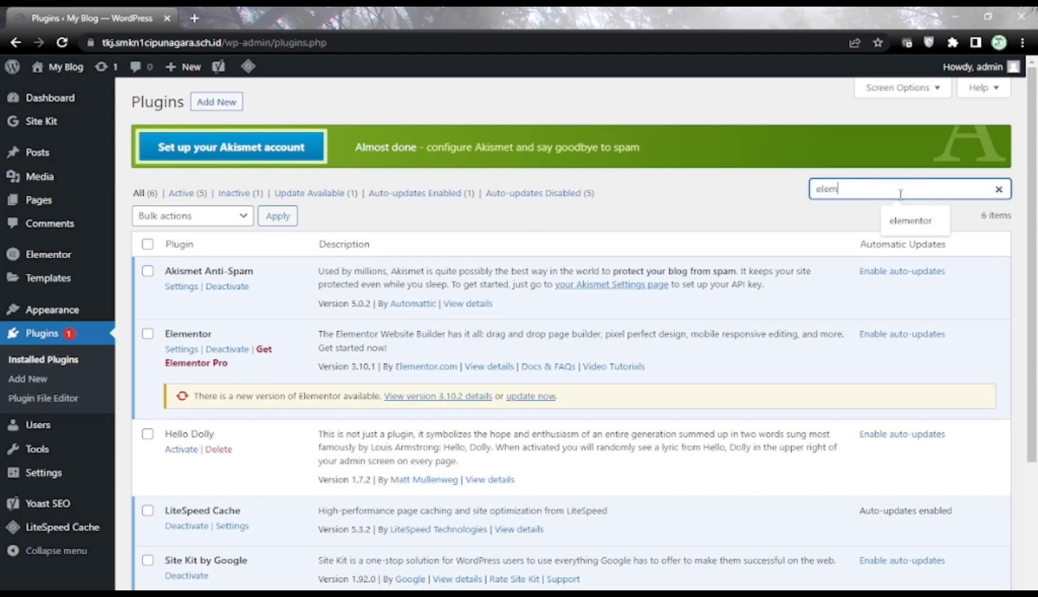
type("entor")
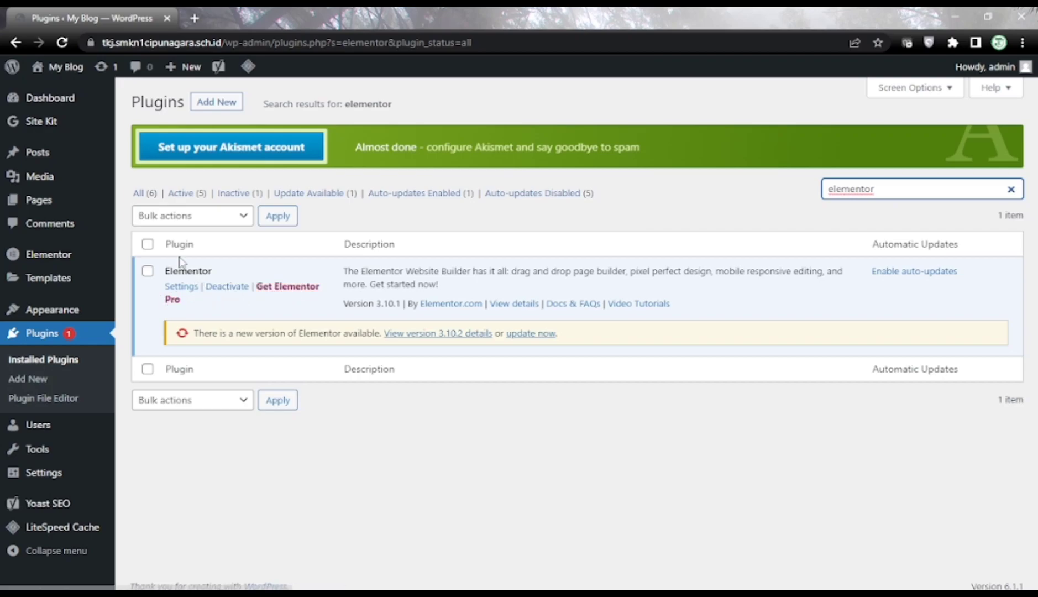
left_click(210, 221)
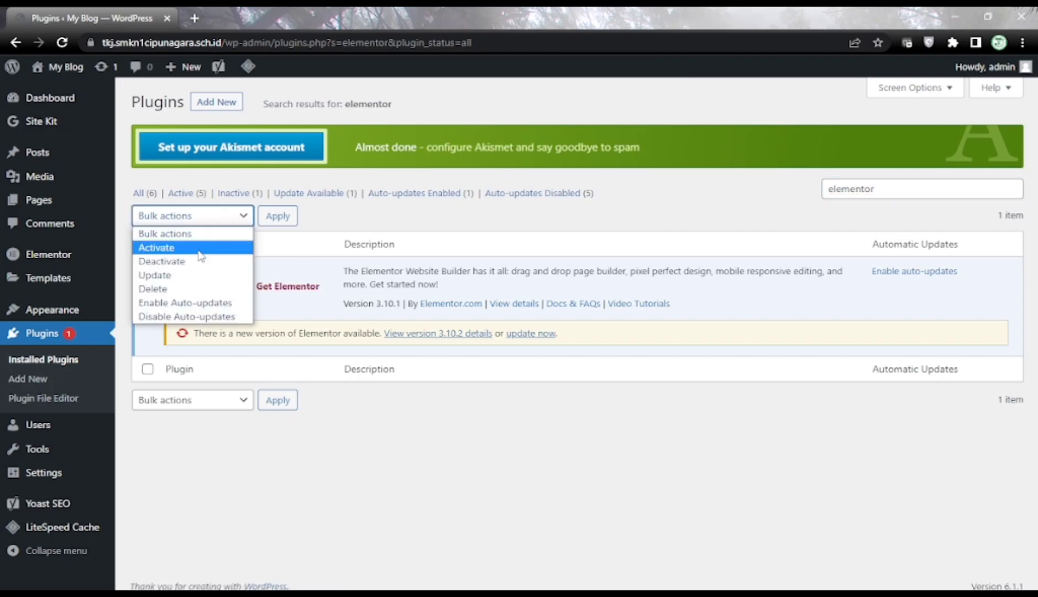
left_click(197, 251)
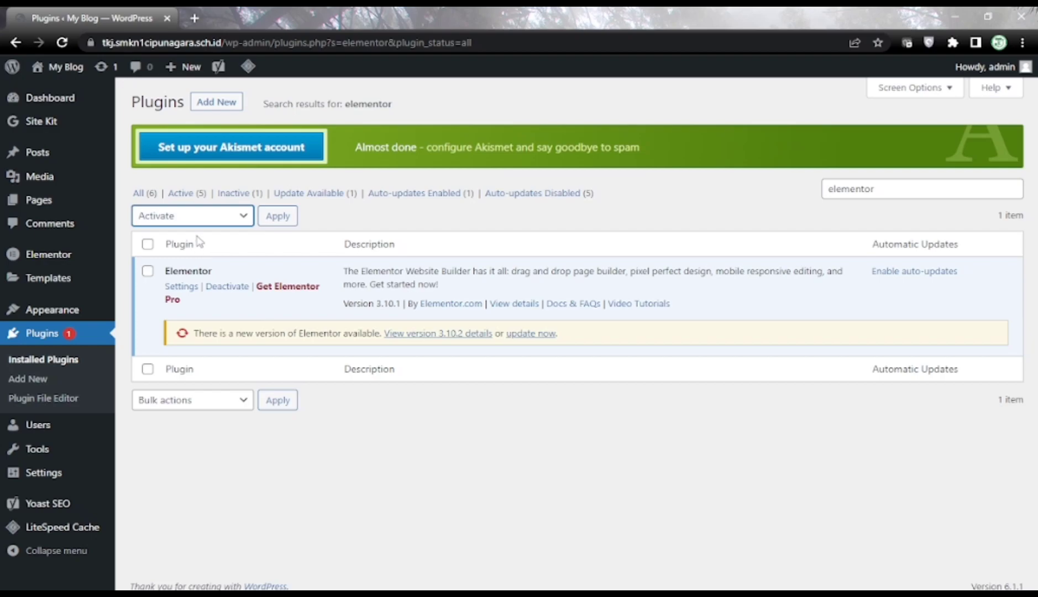
left_click(885, 183)
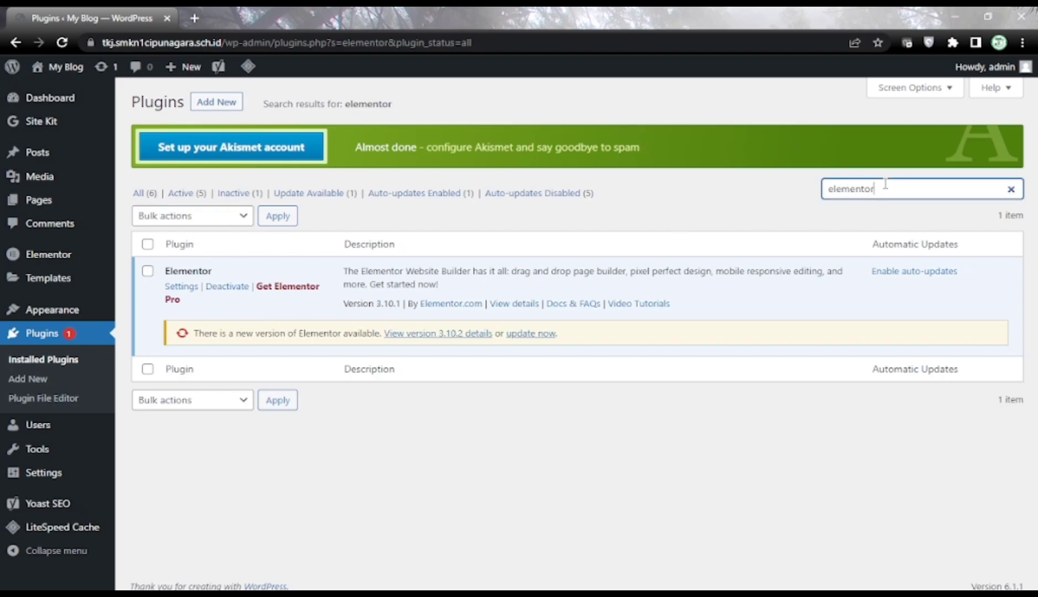
Step: Go to adding a new plugin and search the plugin directory for "elementor"
left_click(210, 103)
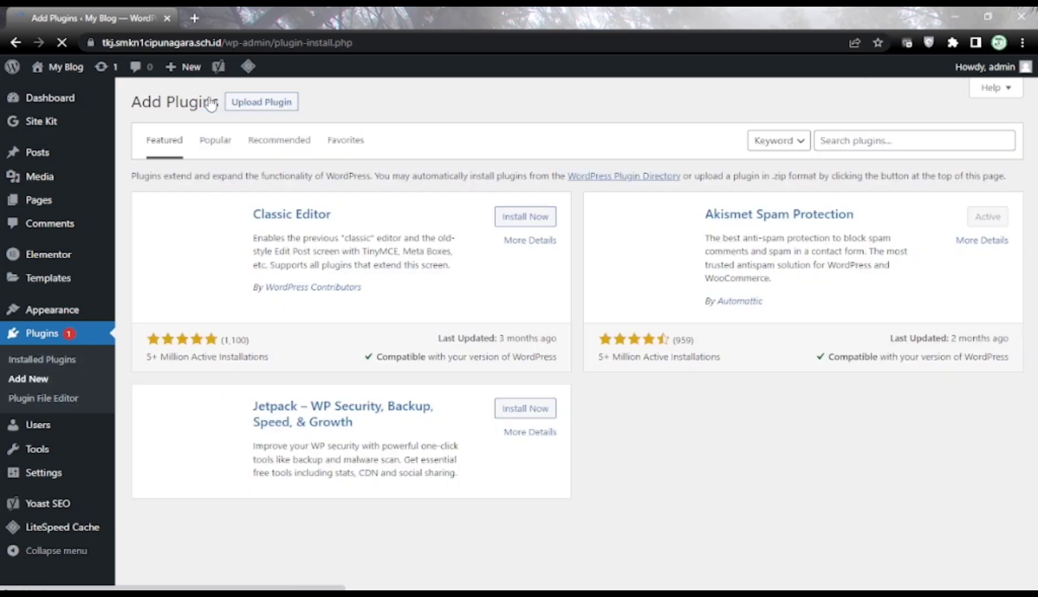
left_click(913, 144)
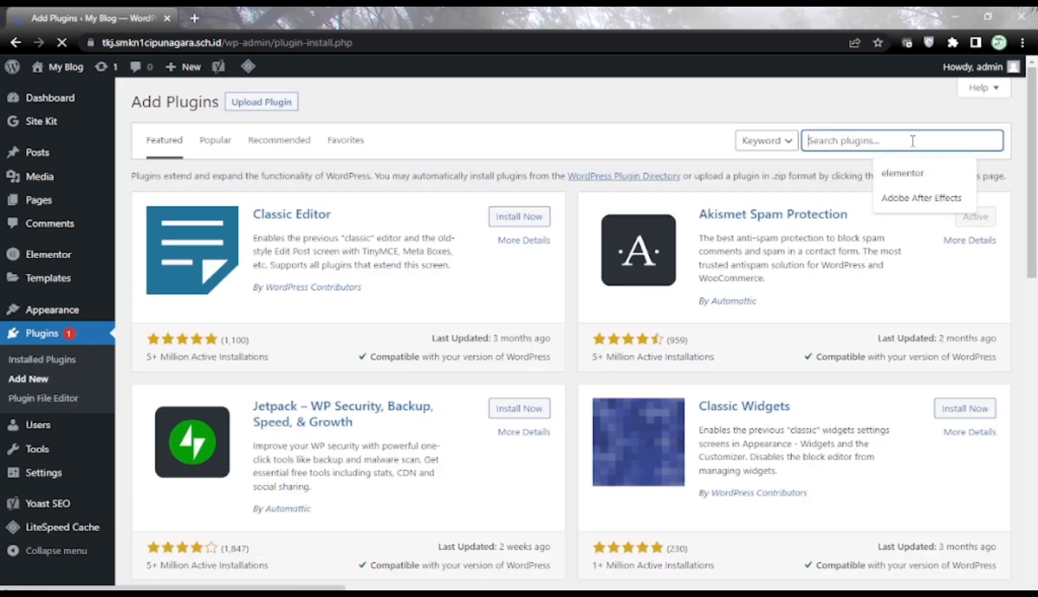
type("elemtor")
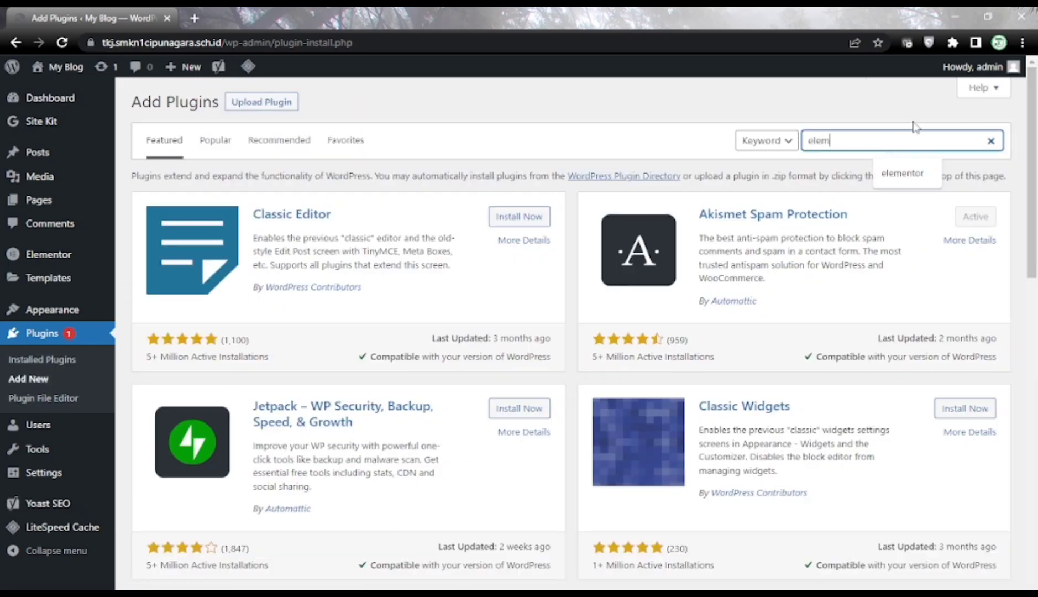
key("Left")
key("Left")
key("Left")
type("en")
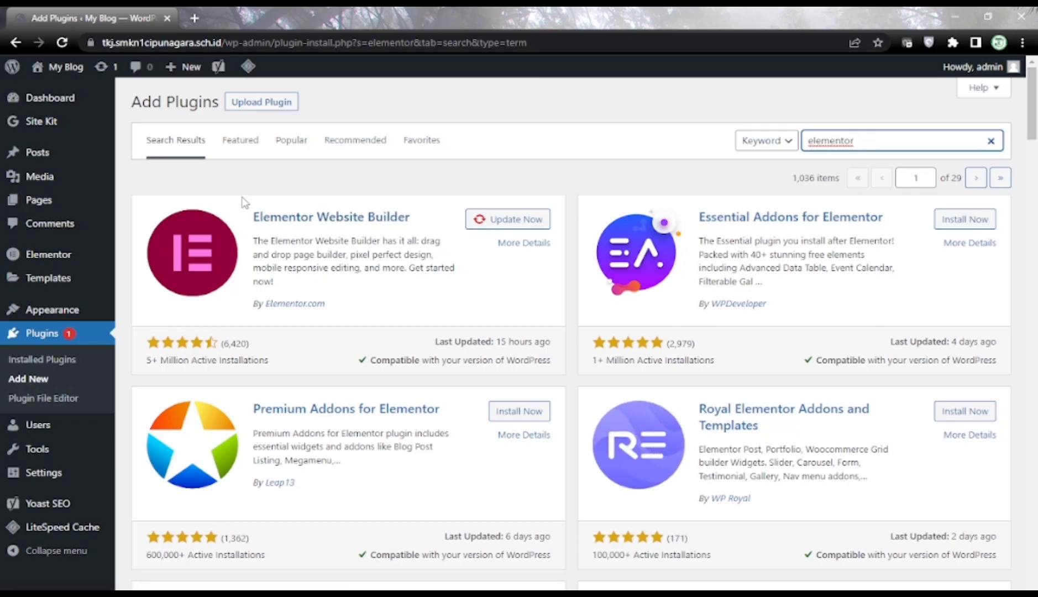
Step: Look over the plugin search results and open the details of Elementor Website Builder
scroll(833, 278, "down", 4)
scroll(869, 296, "up", 4)
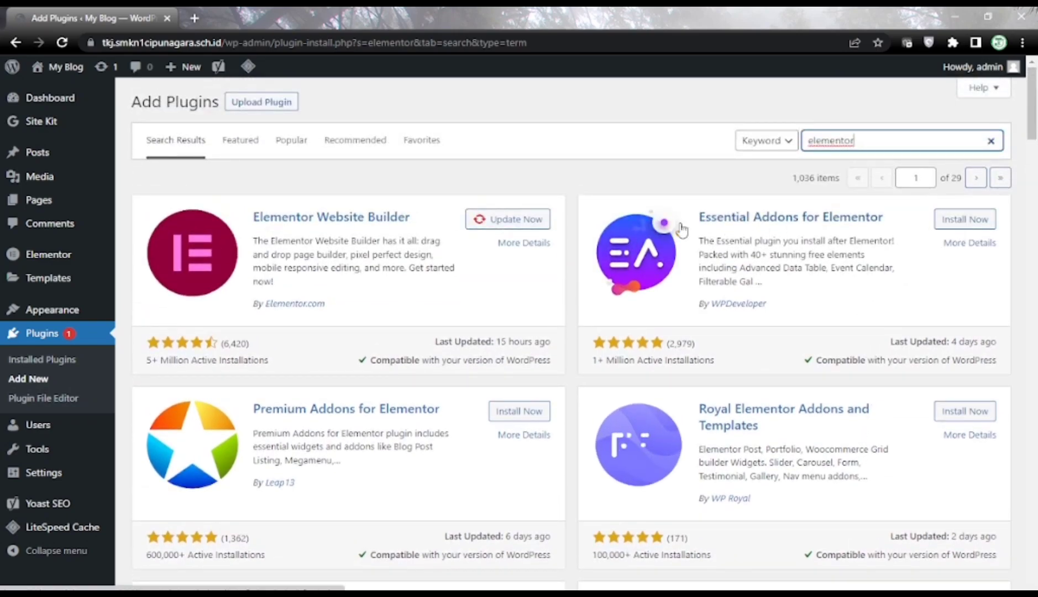
left_click(340, 218)
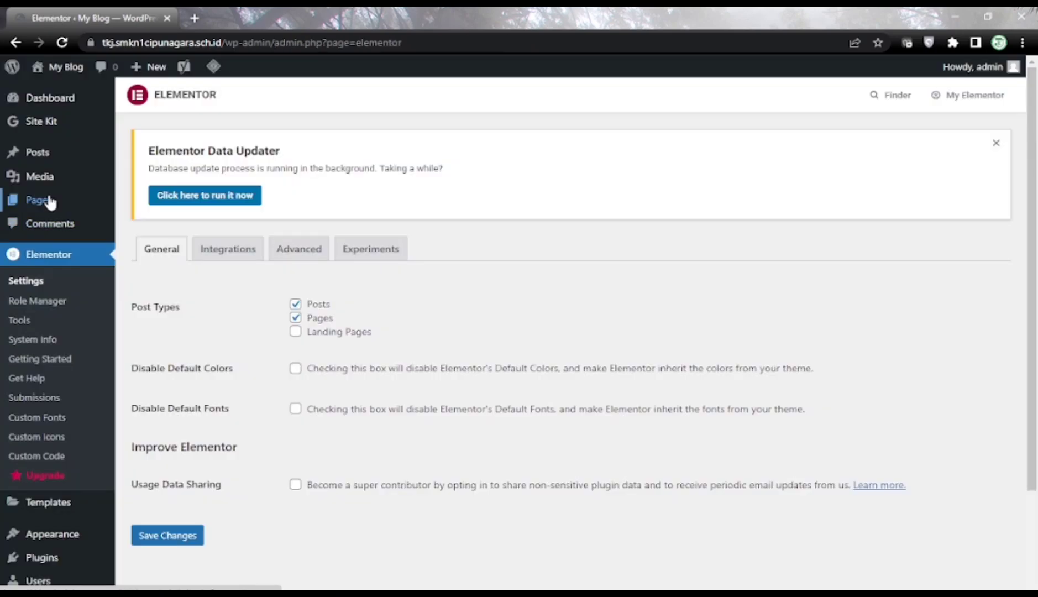
Step: Open the site's "home" front page from the list of pages for editing with Elementor
mouse_move(50, 202)
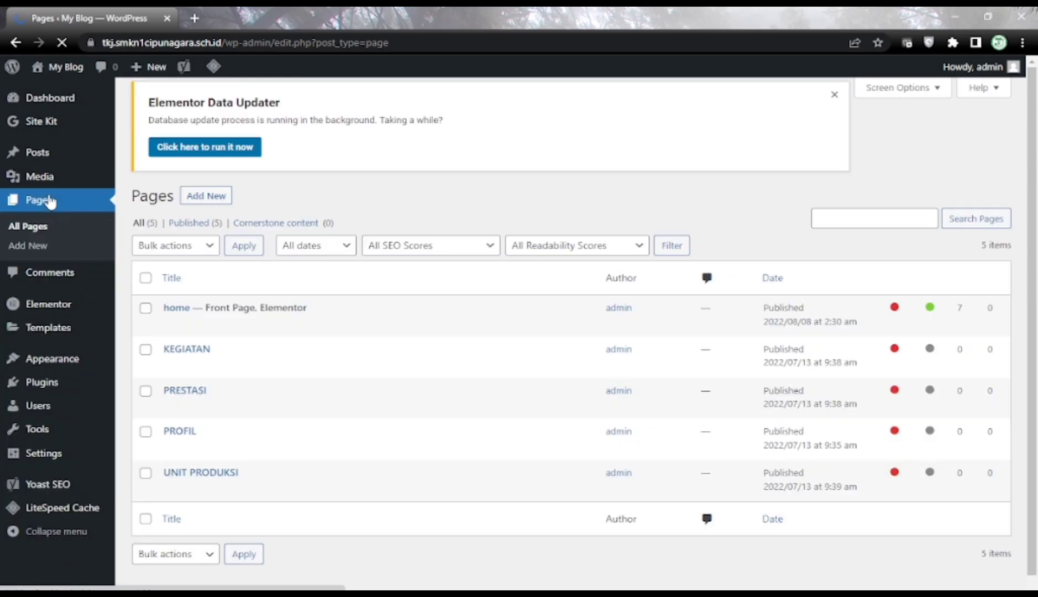
mouse_move(276, 336)
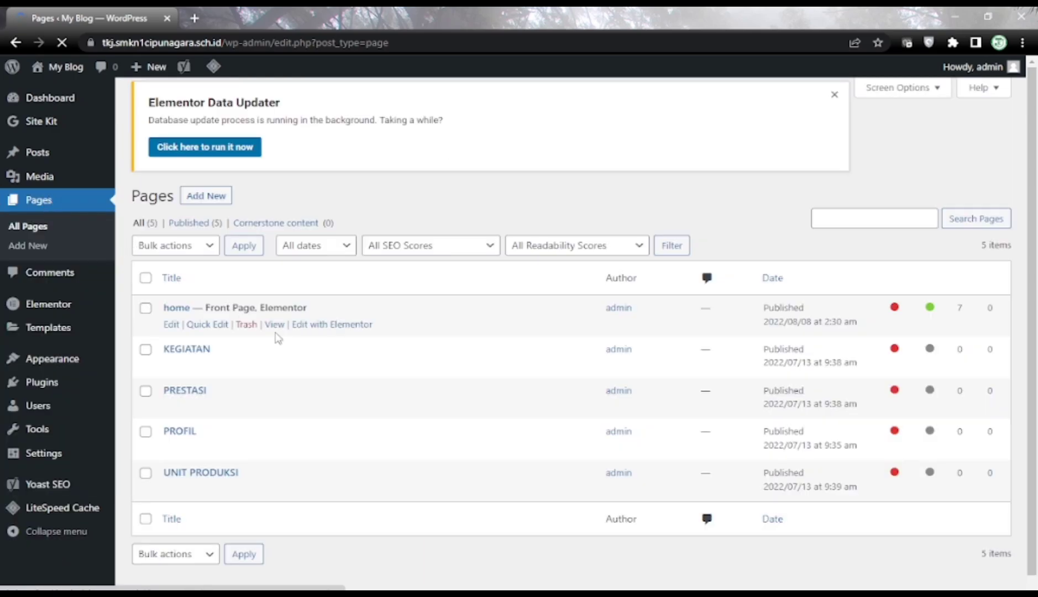
left_click(330, 326)
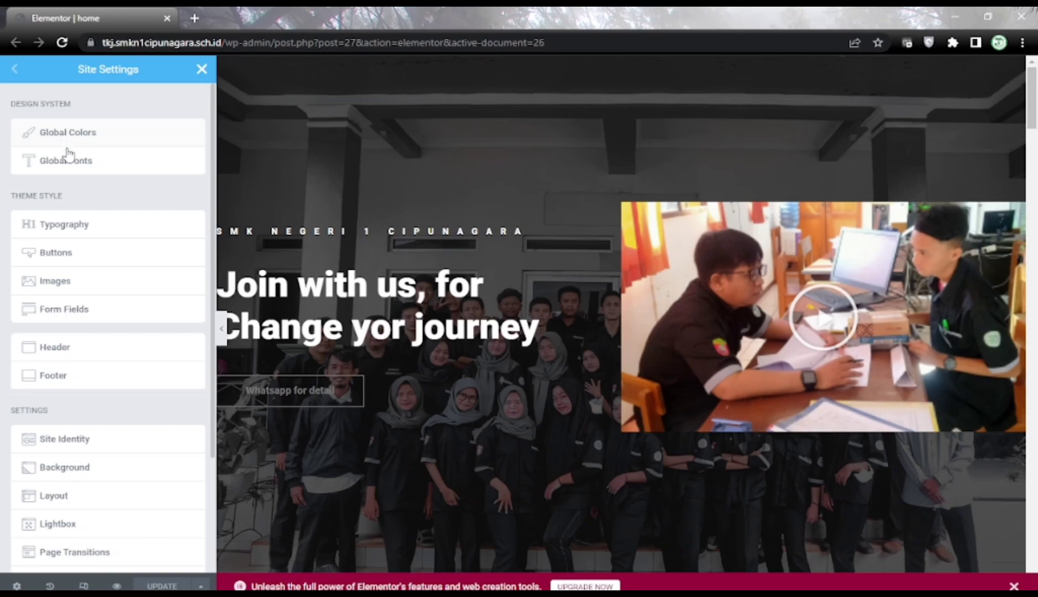
Step: Examine the Site Settings categories and the Site Identity options for name, description, logo and favicon, and close the settings
scroll(72, 315, "down", 3)
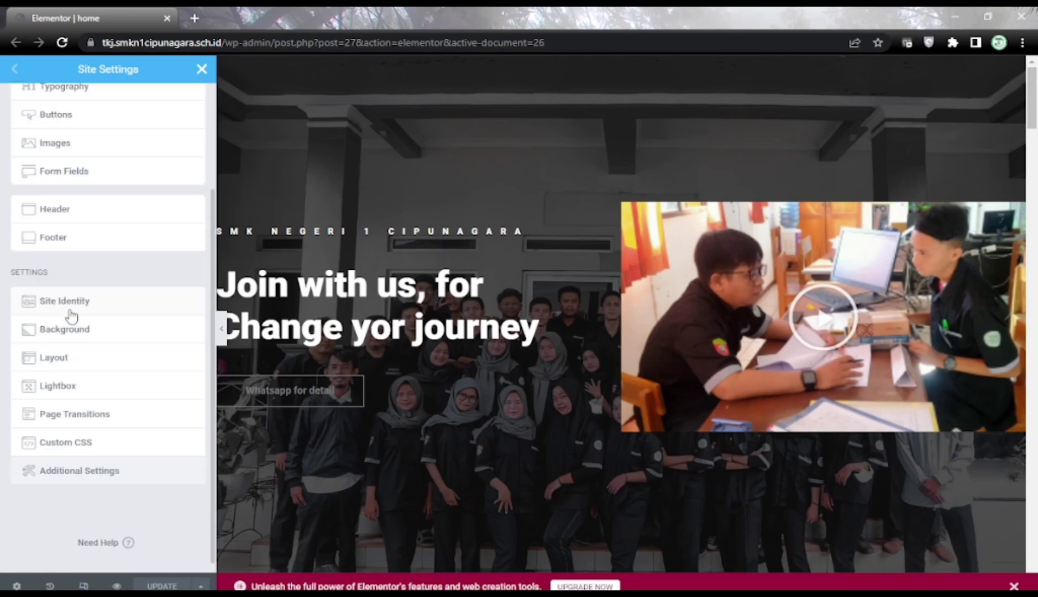
scroll(72, 315, "up", 3)
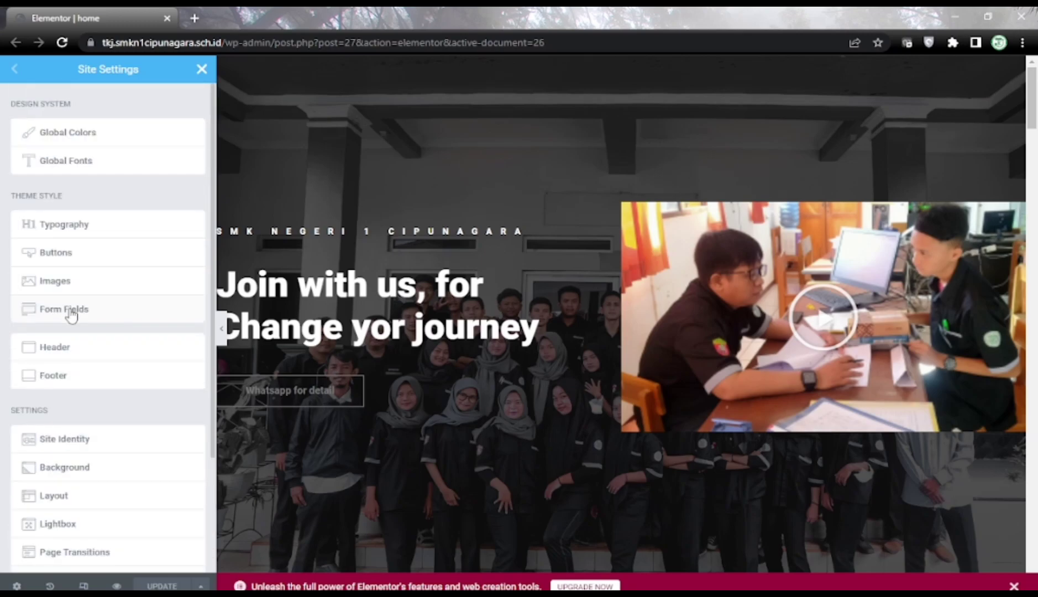
scroll(69, 308, "down", 3)
left_click(71, 303)
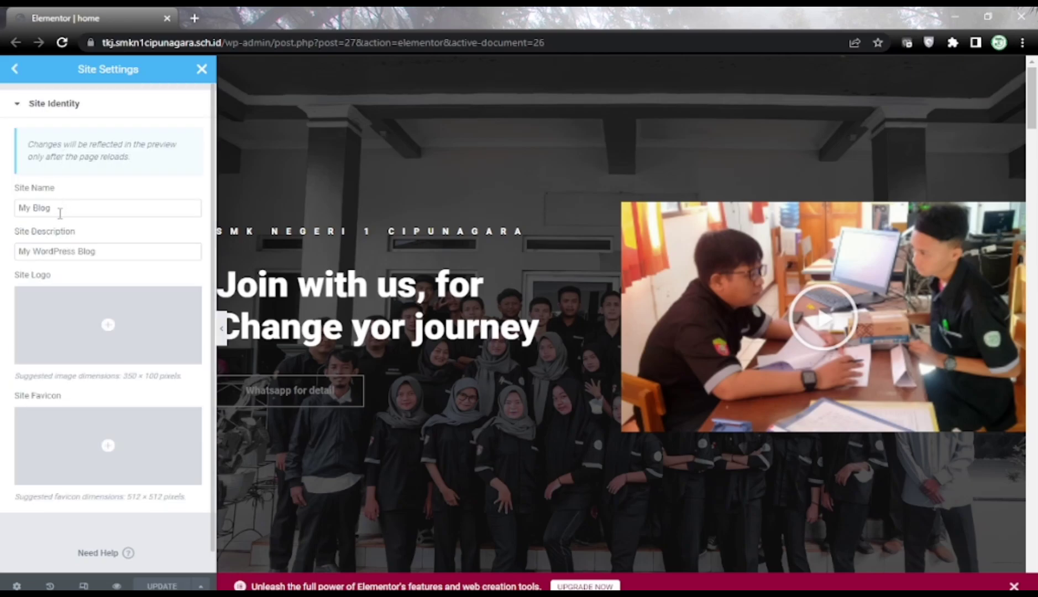
scroll(69, 256, "down", 1)
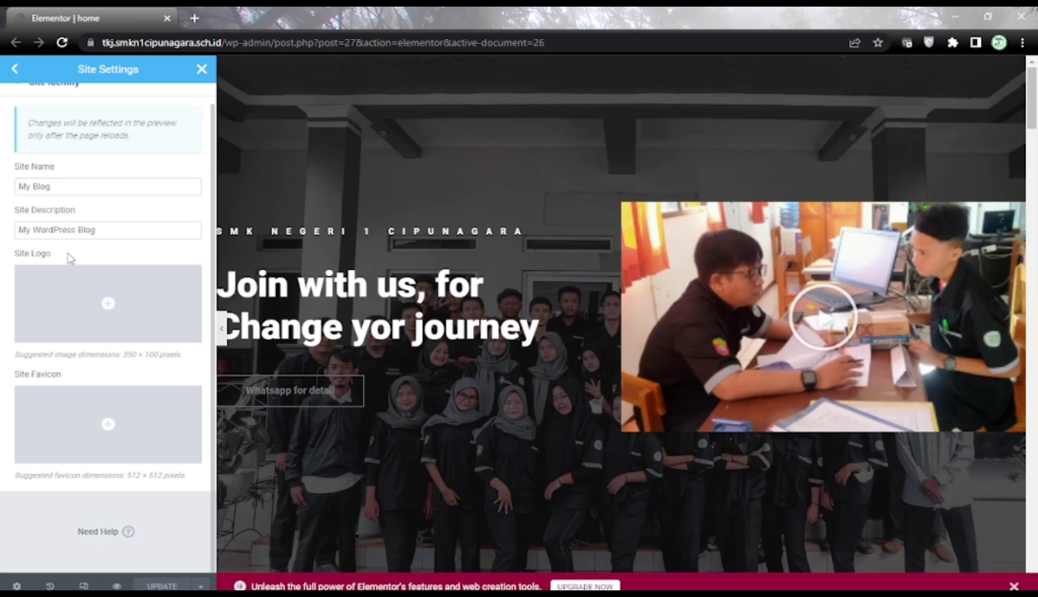
scroll(70, 258, "up", 1)
left_click(15, 70)
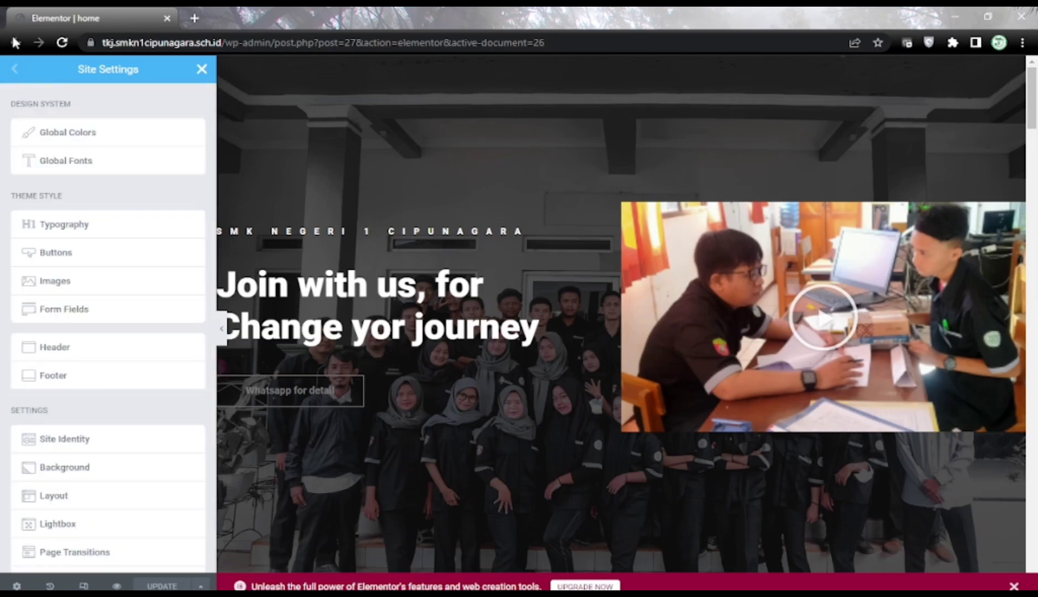
left_click(202, 69)
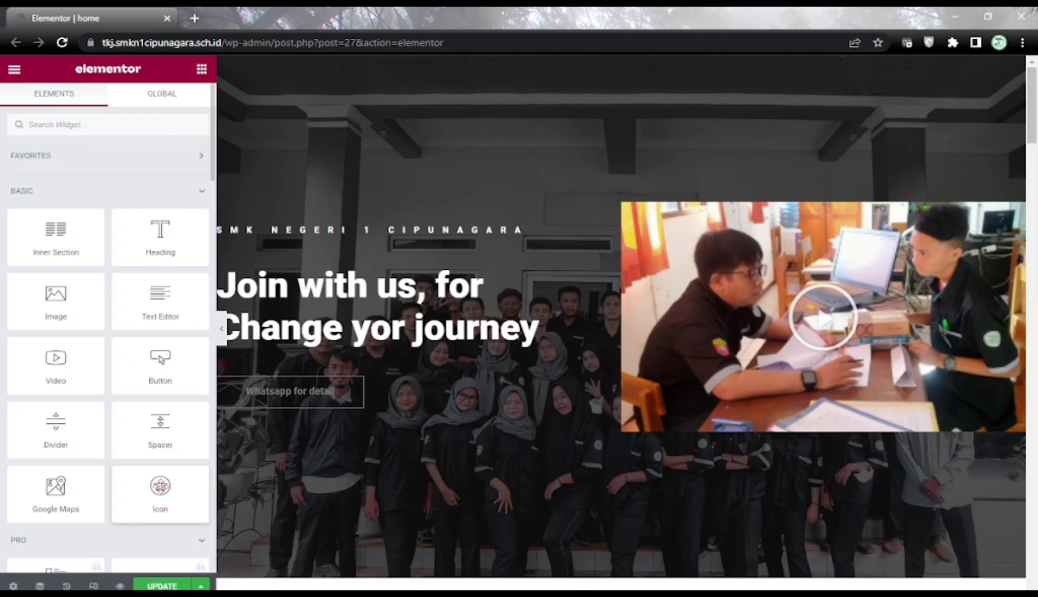
Step: Examine the Basic, Pro and General widget categories and the home page's sections down to Teachers
scroll(162, 492, "down", 3)
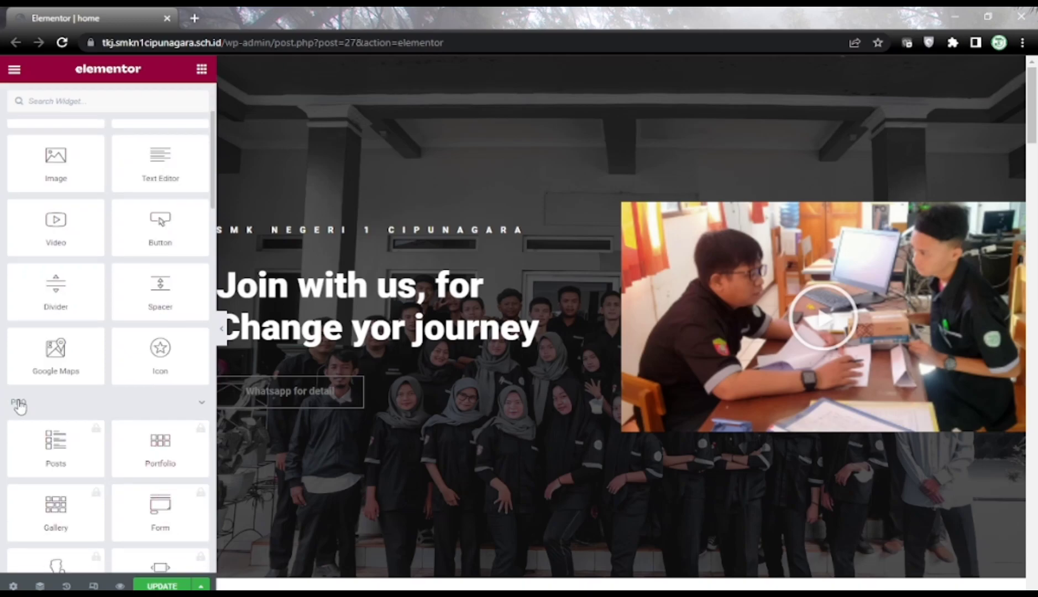
scroll(34, 420, "down", 1)
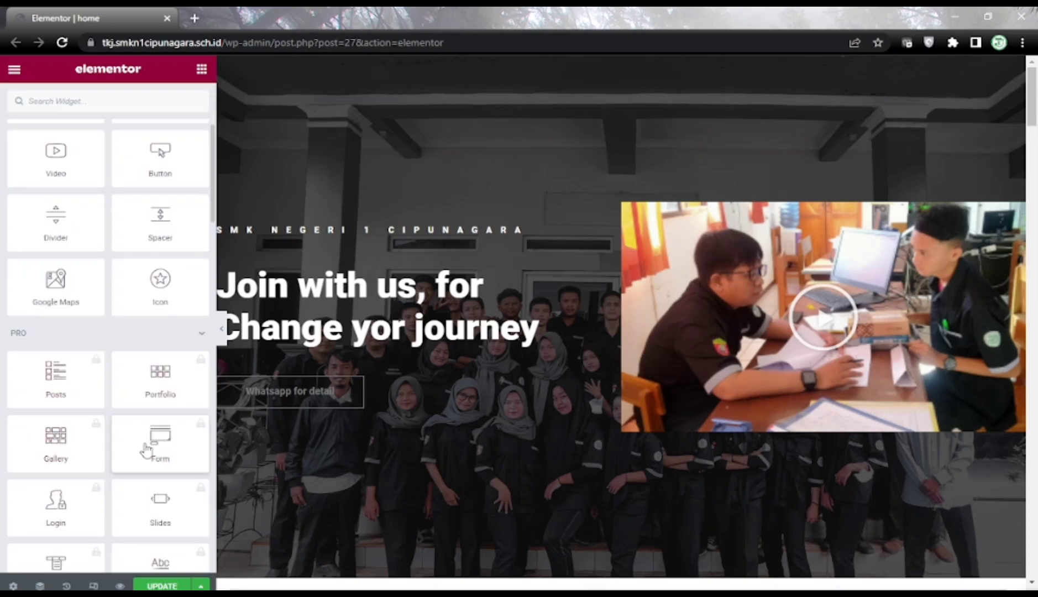
scroll(62, 440, "down", 4)
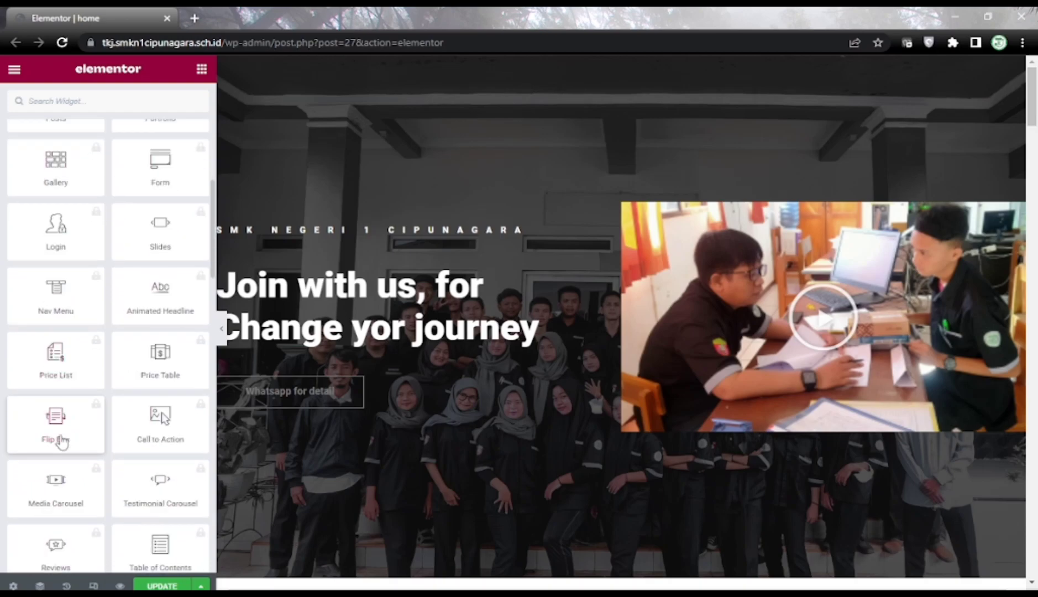
scroll(60, 440, "down", 1)
scroll(62, 440, "down", 5)
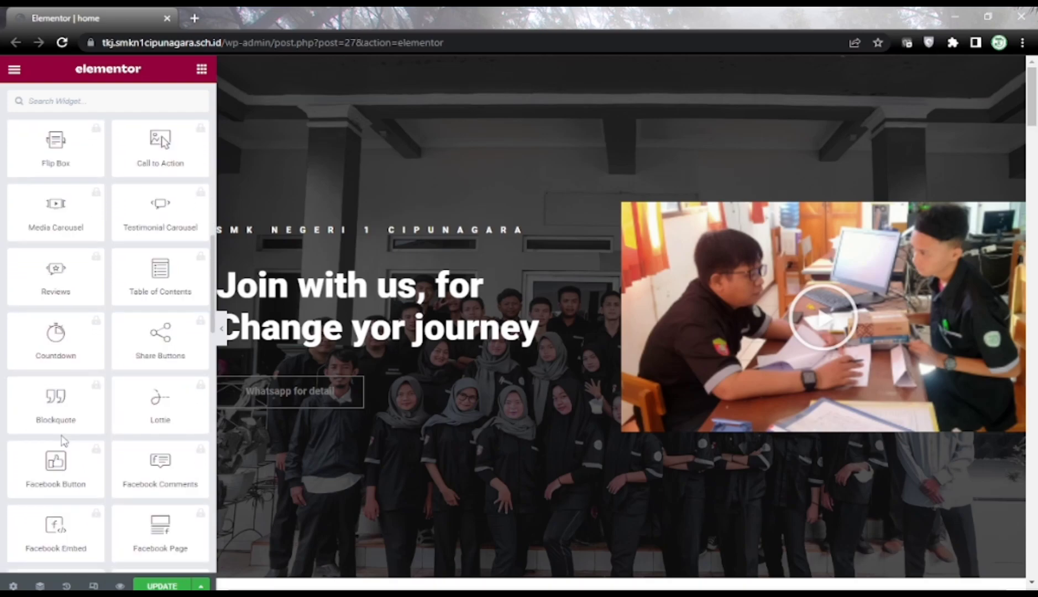
scroll(62, 441, "down", 4)
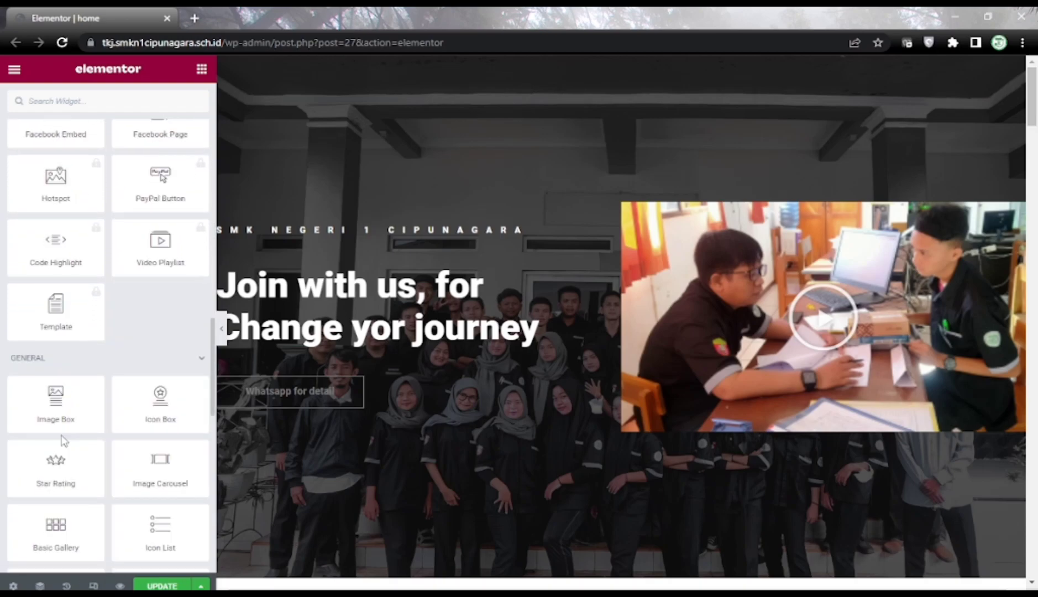
scroll(56, 401, "down", 2)
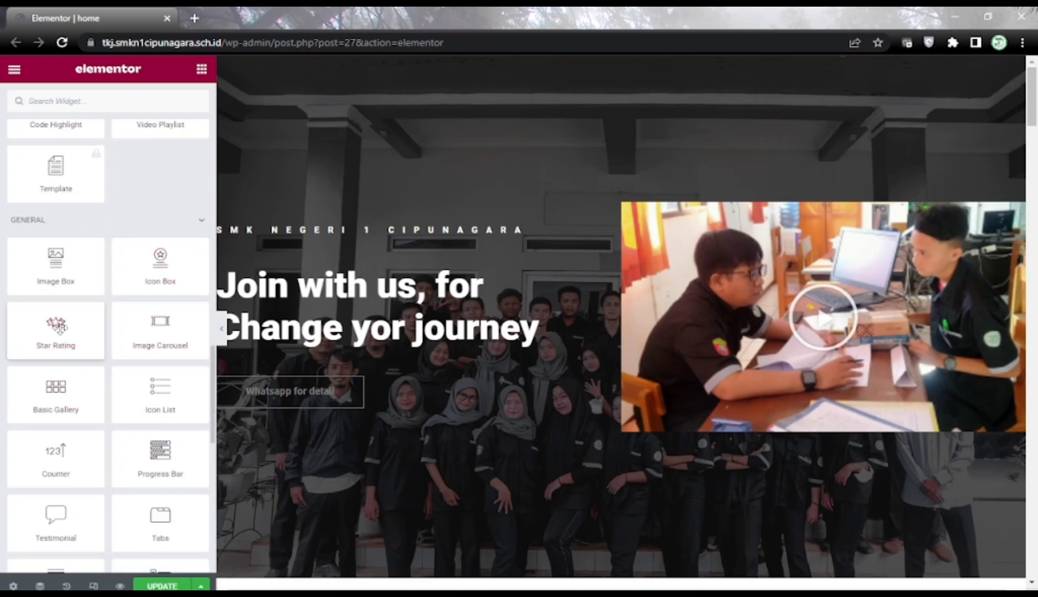
scroll(59, 330, "down", 1)
left_click_drag(59, 328, 506, 361)
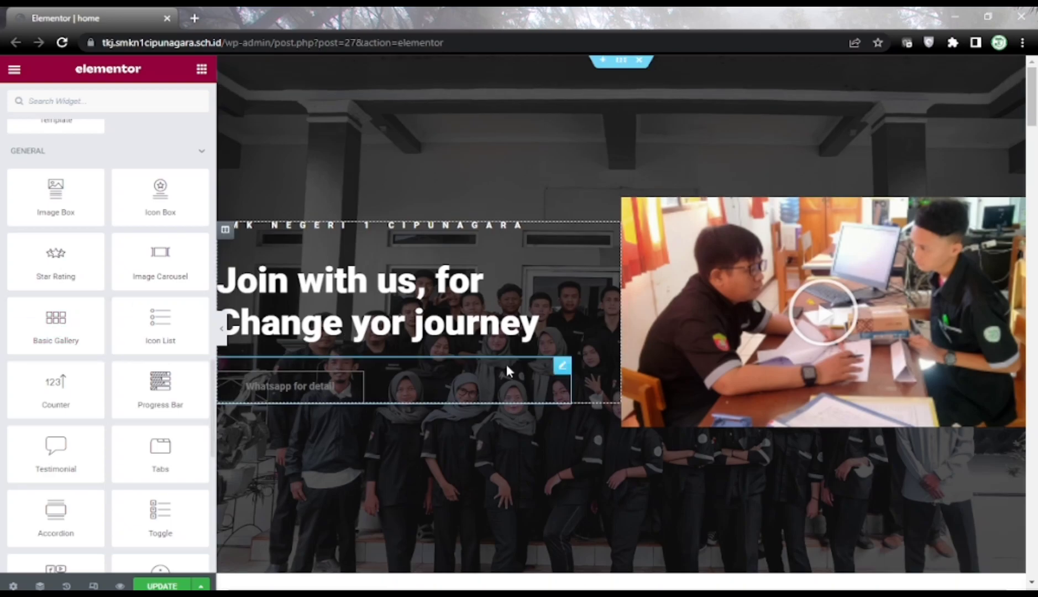
scroll(505, 365, "down", 10)
scroll(509, 375, "down", 5)
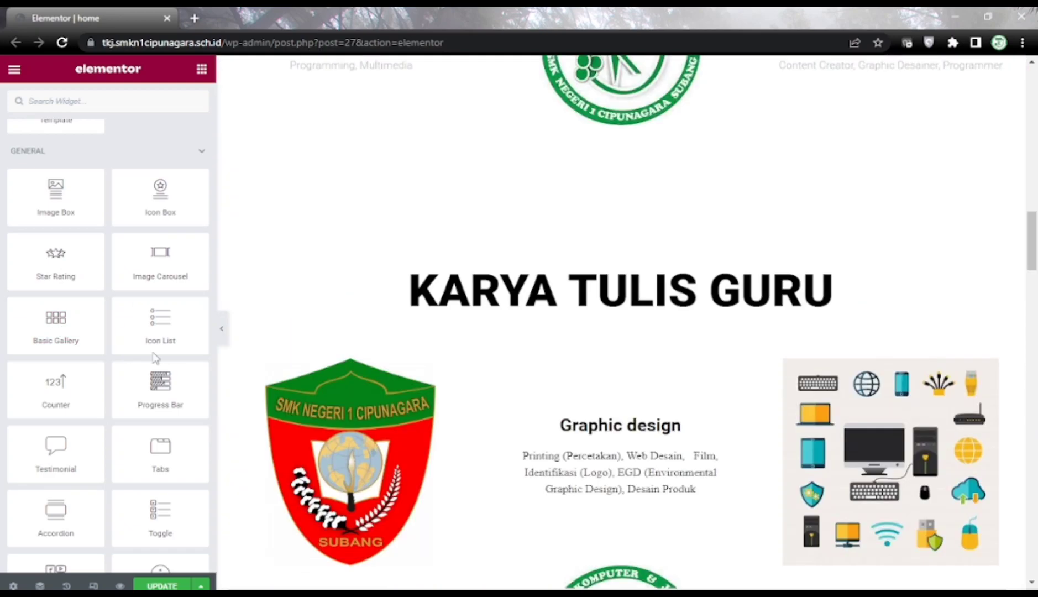
scroll(428, 352, "down", 5)
scroll(430, 353, "down", 5)
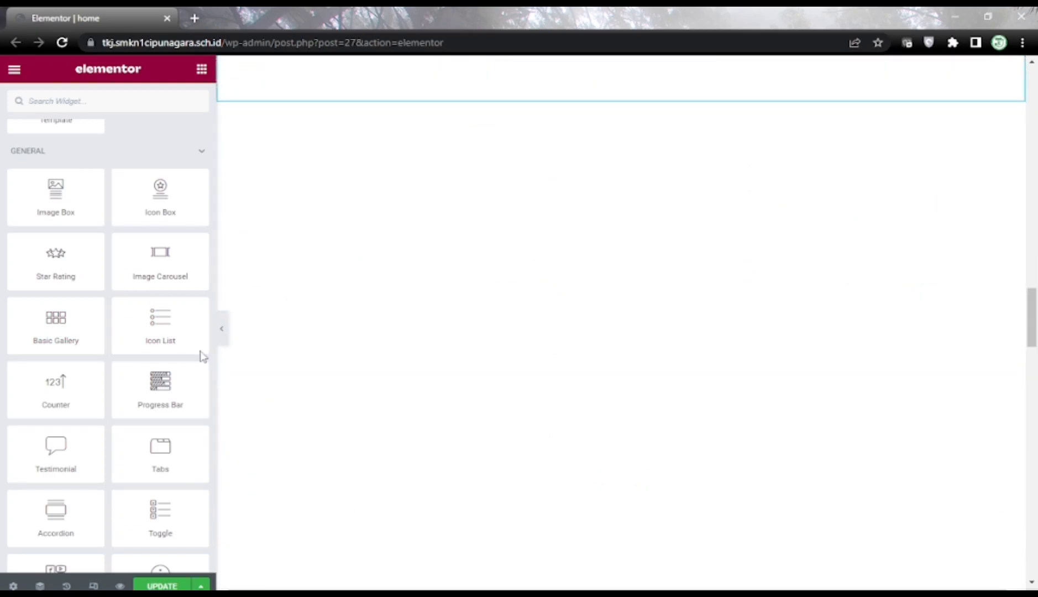
Step: Examine the remaining General widgets, expand and collapse the Site category, and return to the Basic widgets
scroll(167, 421, "down", 2)
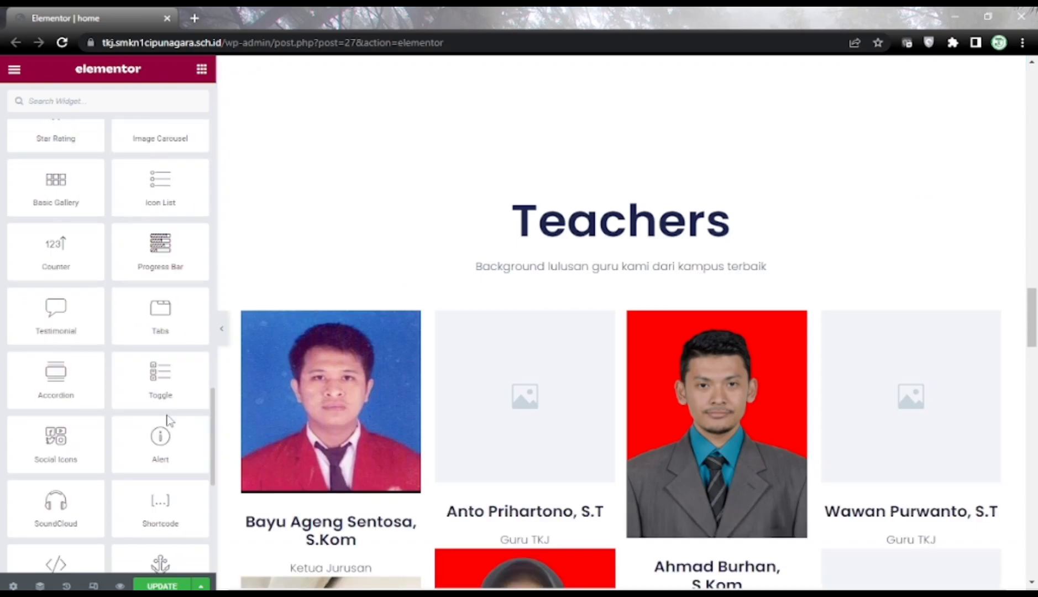
scroll(78, 320, "up", 3)
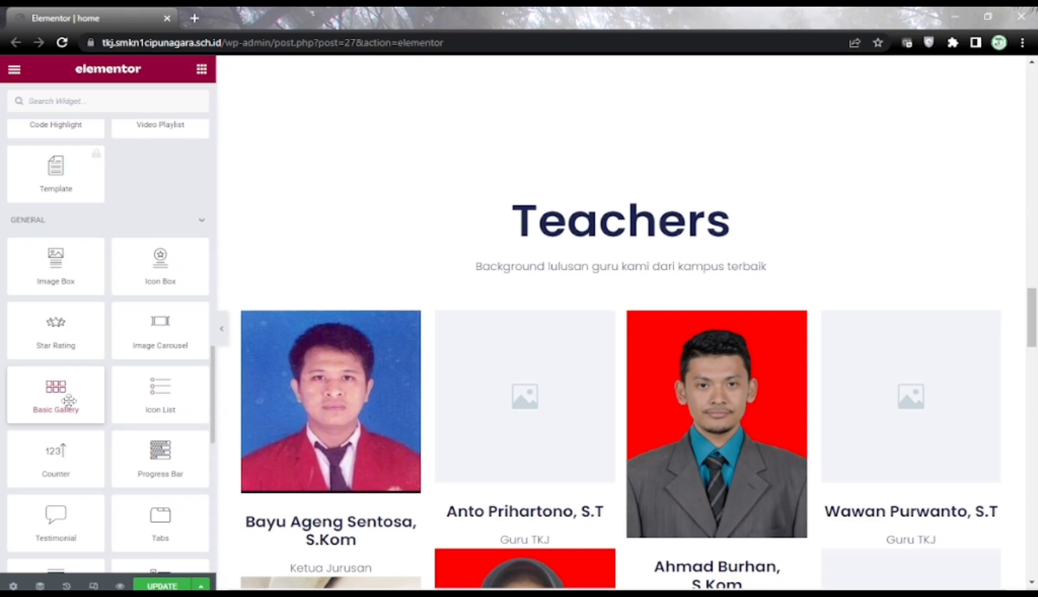
scroll(138, 468, "down", 1)
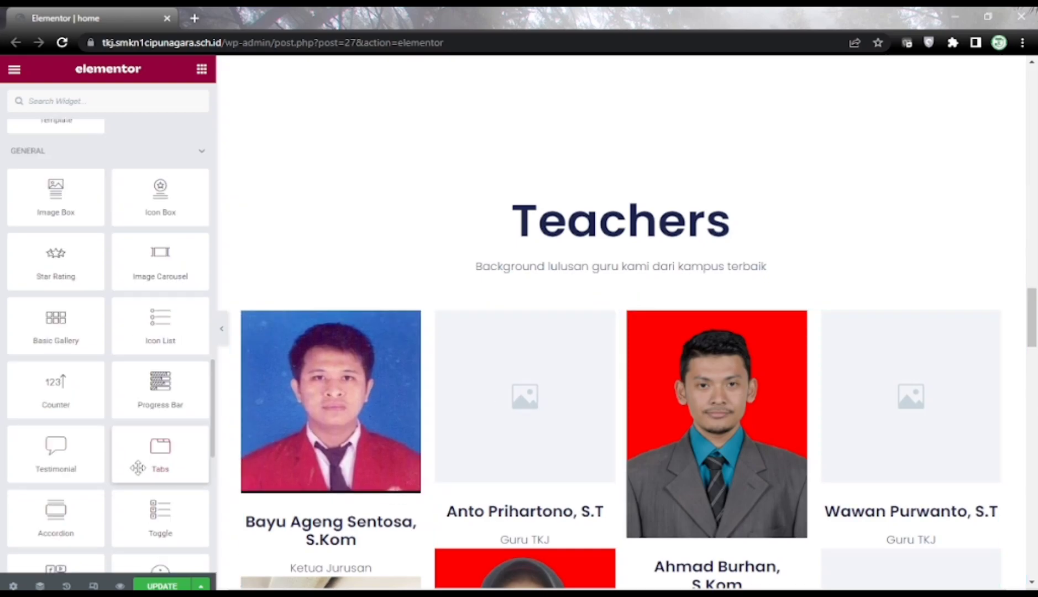
scroll(138, 469, "down", 1)
scroll(137, 468, "down", 5)
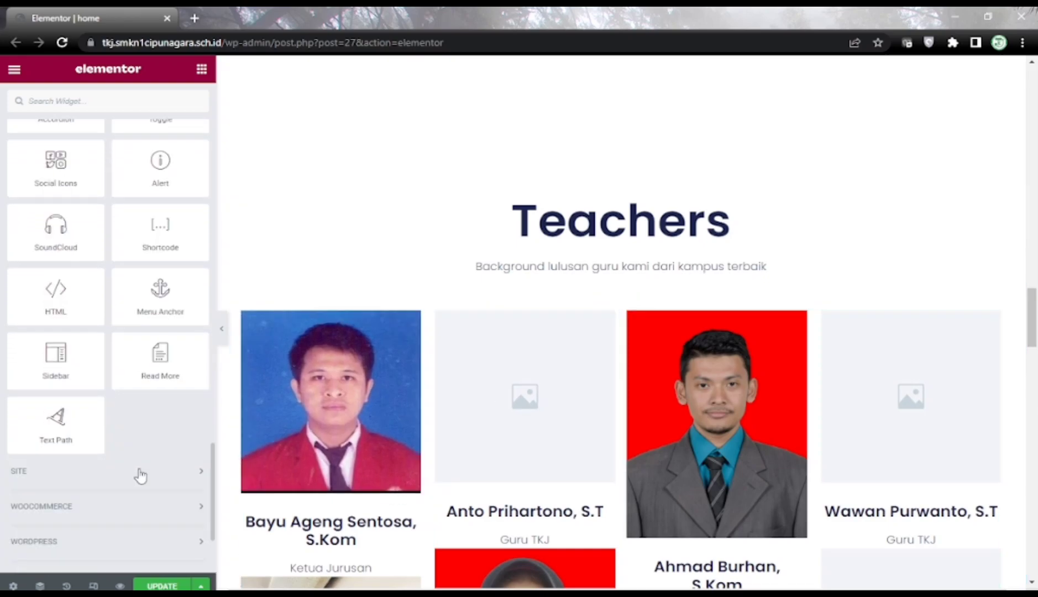
left_click(47, 482)
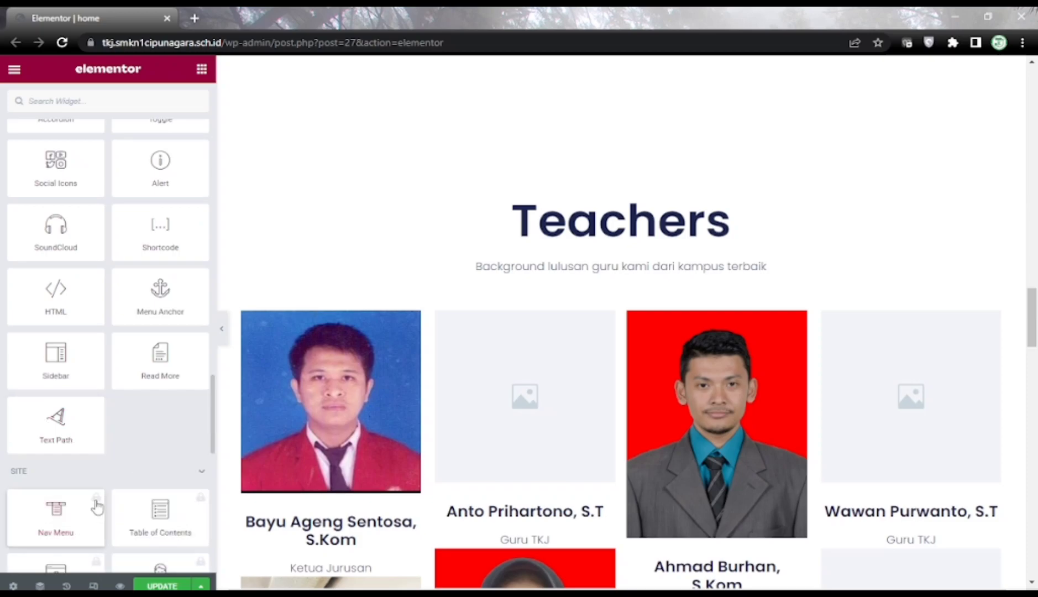
left_click(36, 474)
scroll(436, 375, "down", 10)
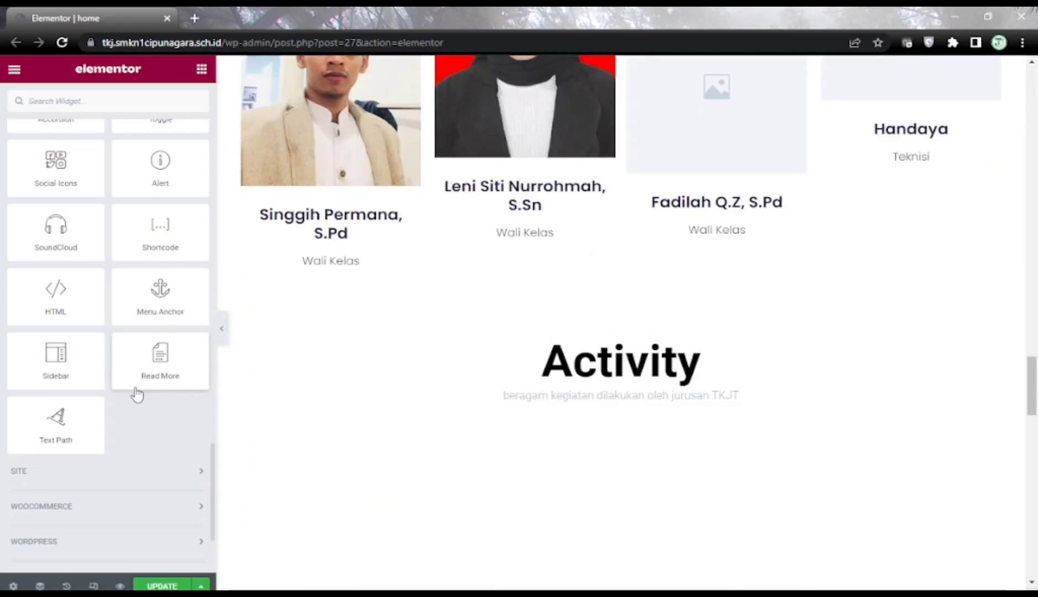
scroll(139, 414, "up", 15)
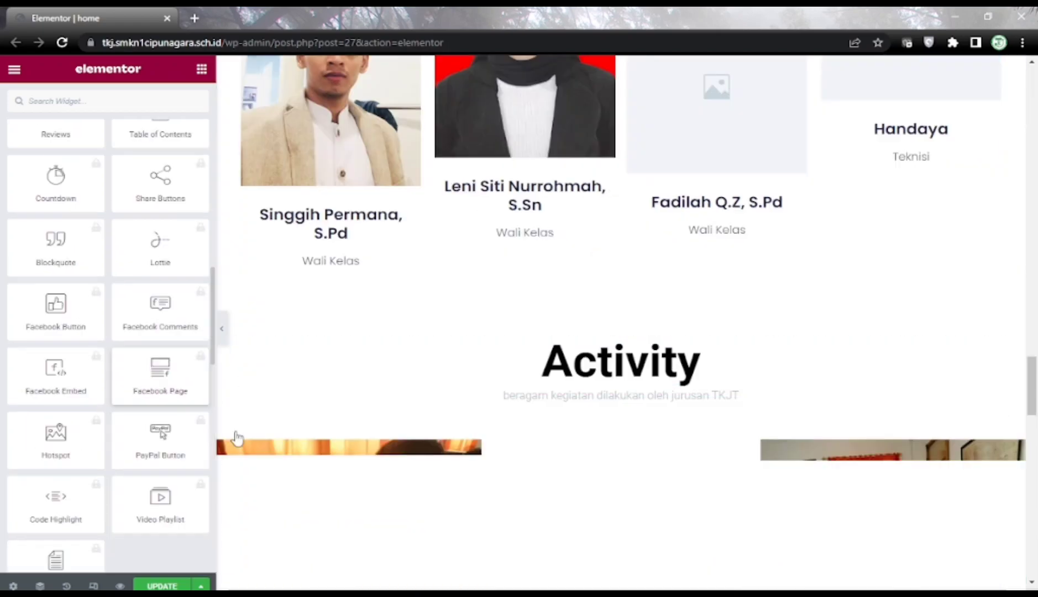
scroll(172, 456, "up", 15)
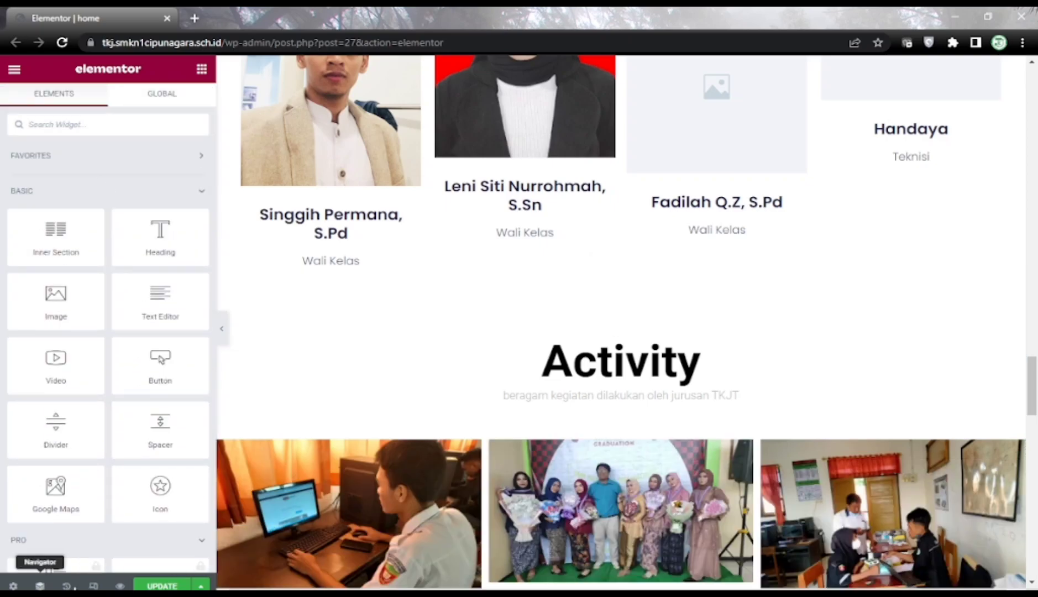
Step: View the page's save options, then open its Post Settings and the Navigator with the section list
left_click(203, 586)
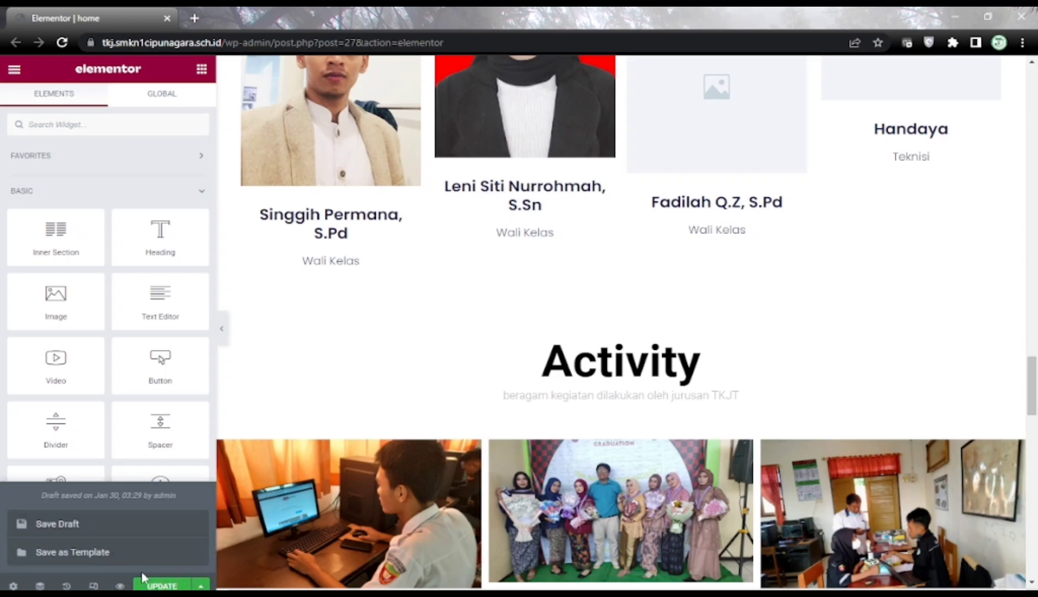
left_click(165, 587)
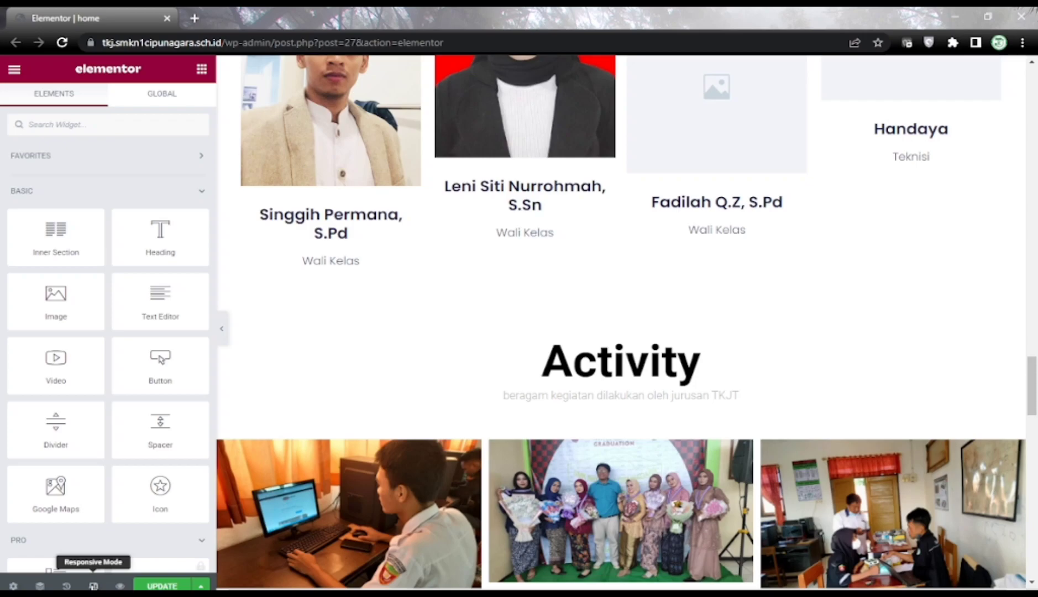
left_click(15, 584)
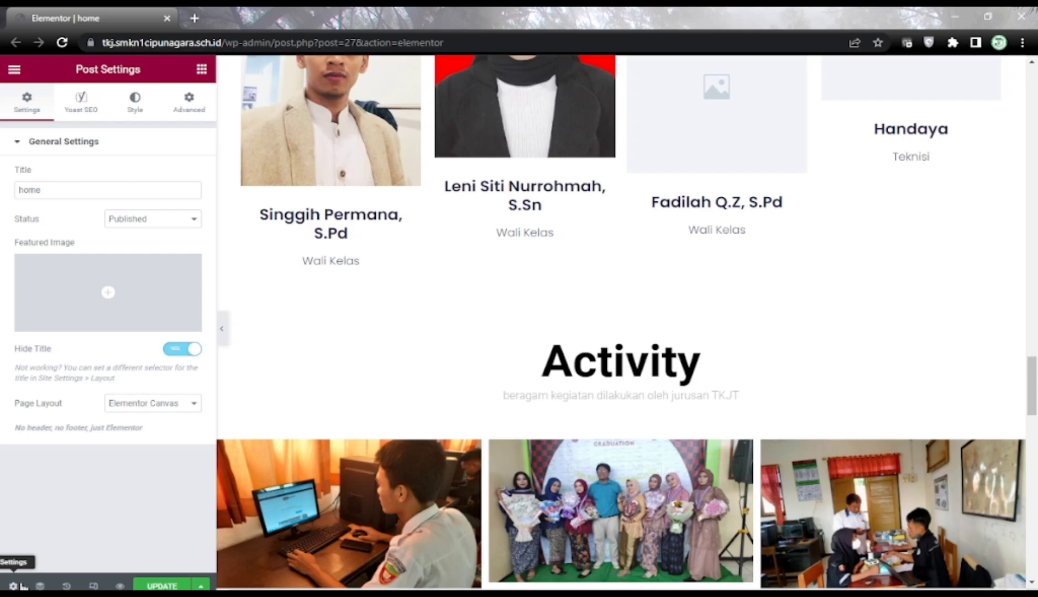
left_click(40, 586)
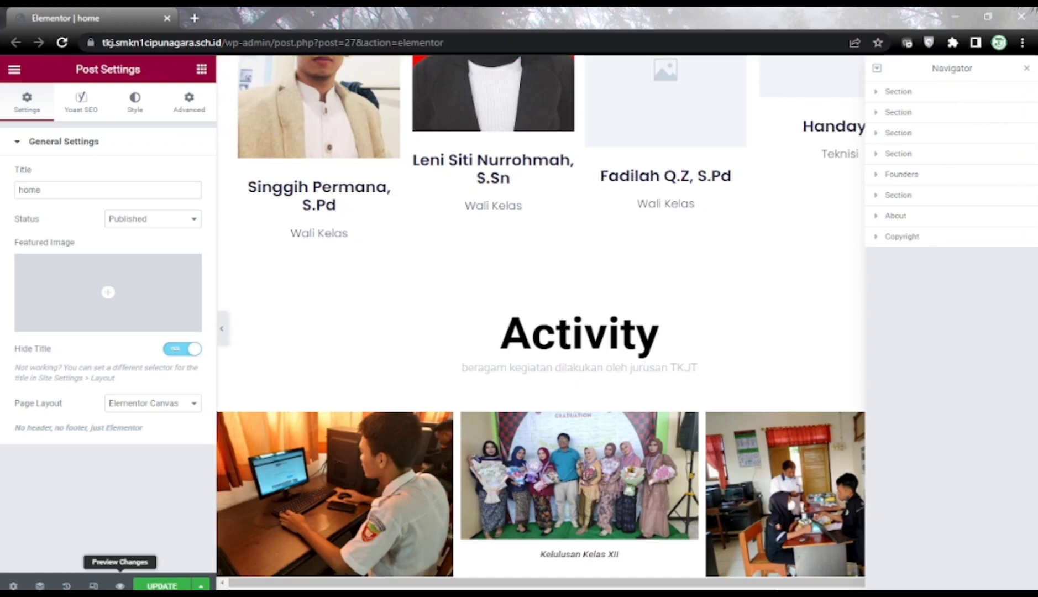
Step: Open the site's public home page at tkj.smkn1cipunagara.sch.id in a new browser tab
left_click(194, 18)
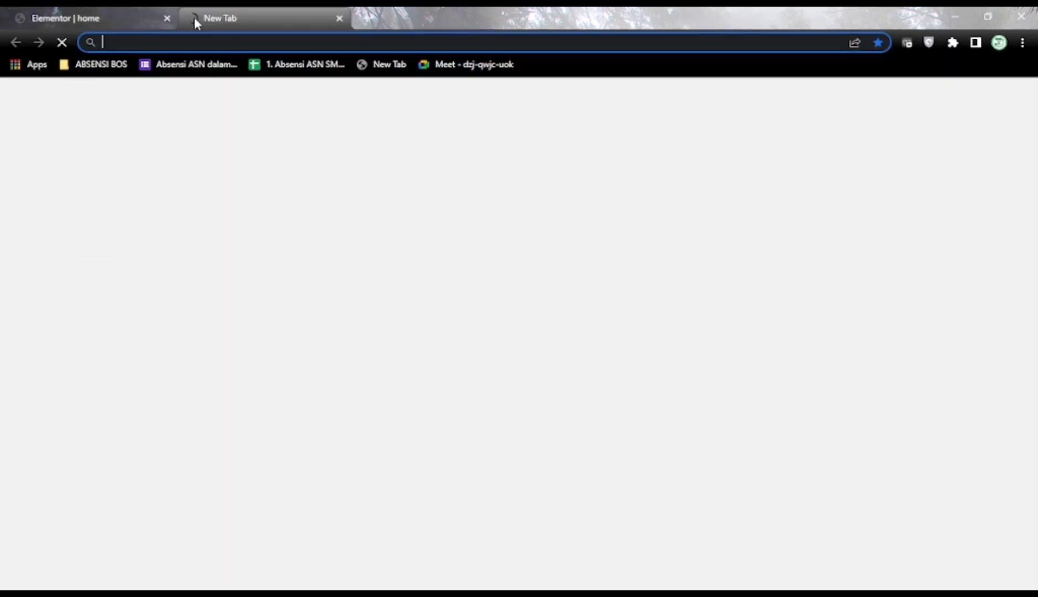
type("tk")
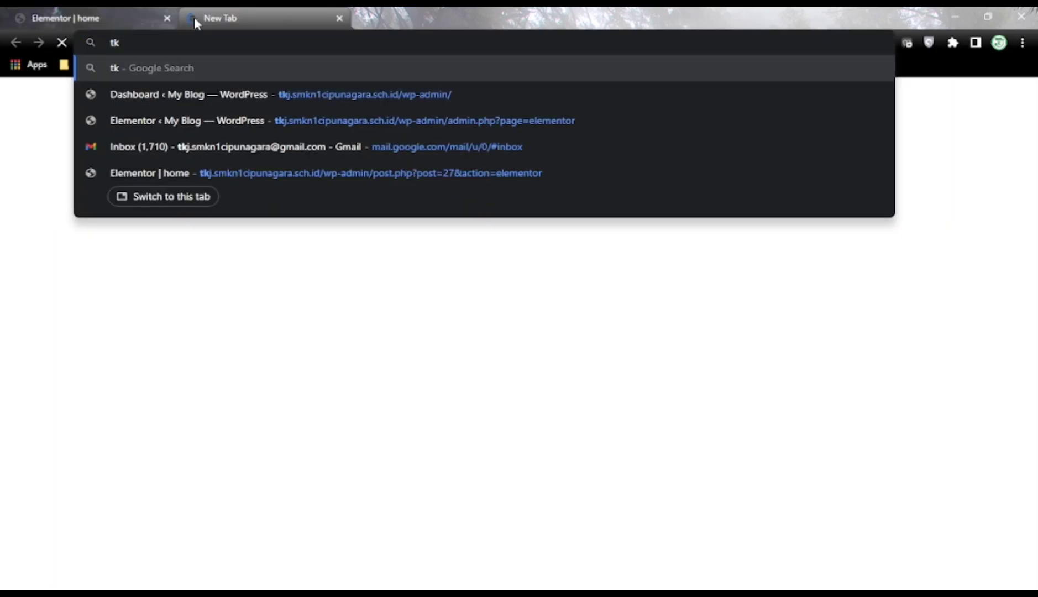
type("j")
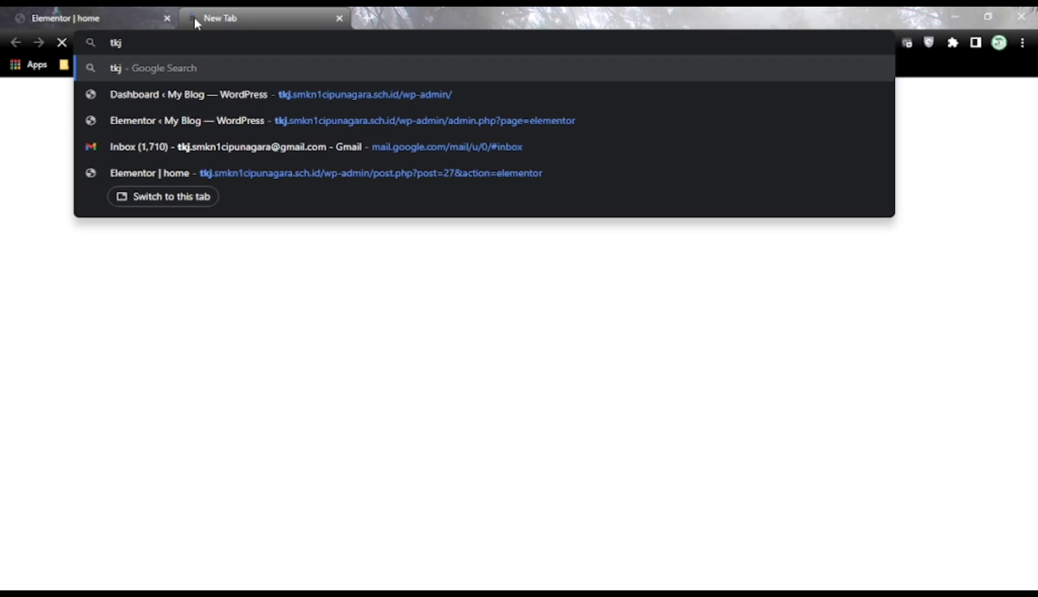
type(".")
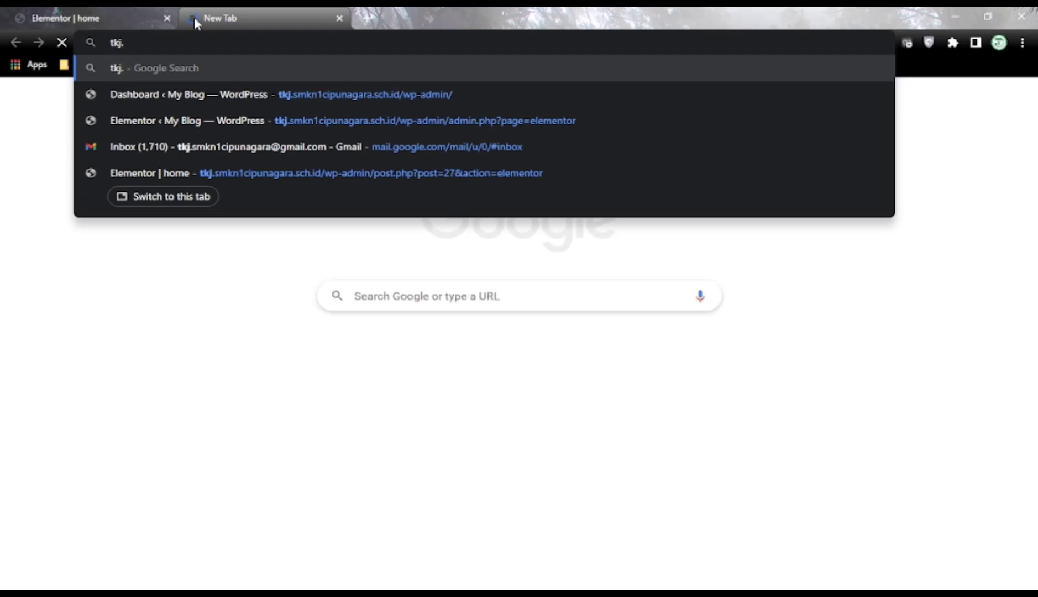
type("smka")
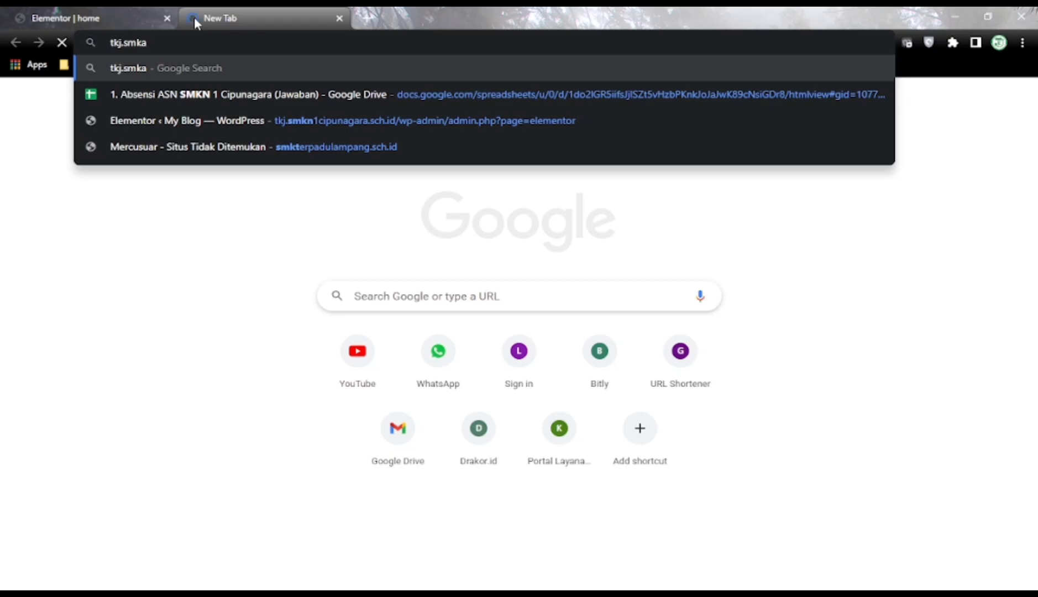
key("Down")
key("Down")
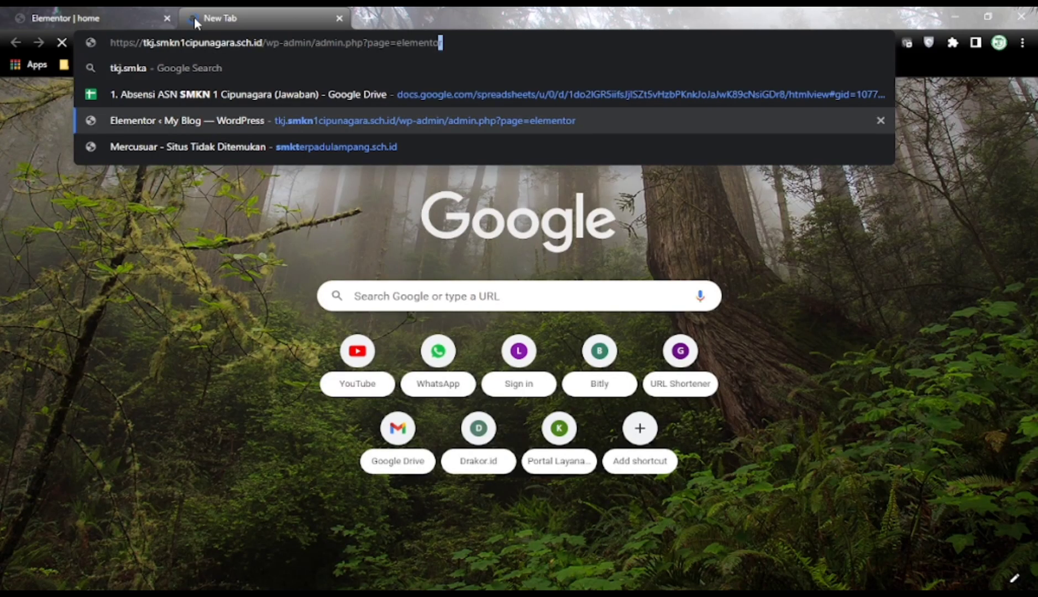
key("ctrl+shift+Left")
key("ctrl+shift+Left")
key("ctrl+shift+Left")
key("ctrl+shift+Left")
key("ctrl+shift+Left")
key("ctrl+shift+Left")
key("ctrl+shift+Left")
key("ctrl+shift+Left")
key("ctrl+shift+Left")
key("ctrl+shift+Left")
key("ctrl+shift+Left")
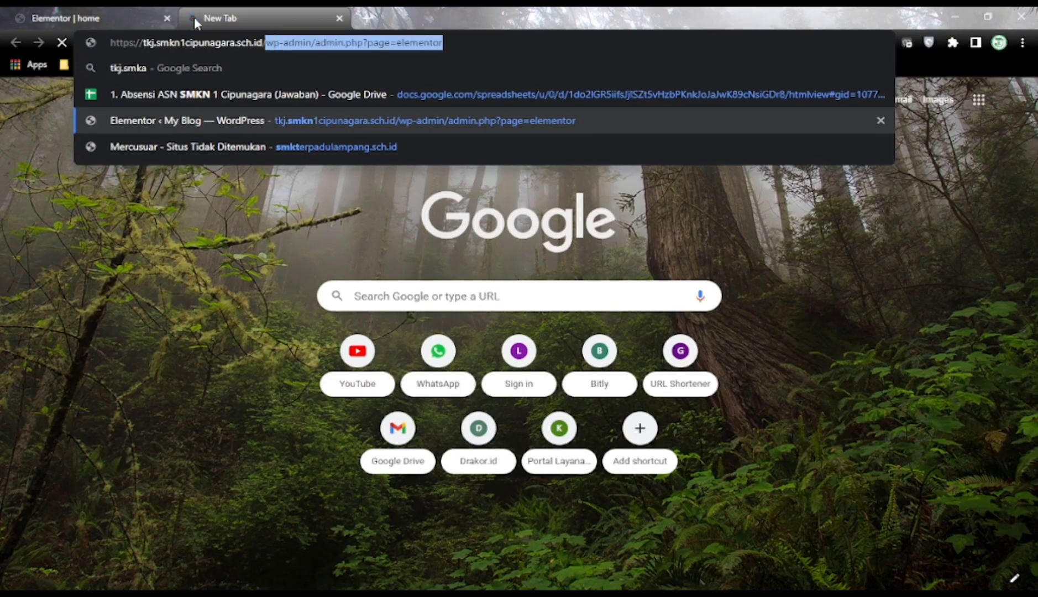
key("BackSpace")
key("Return")
Step: Examine the published home page from the hero banner through Program, teachers and Activity to About Us and the footer
scroll(335, 298, "down", 10)
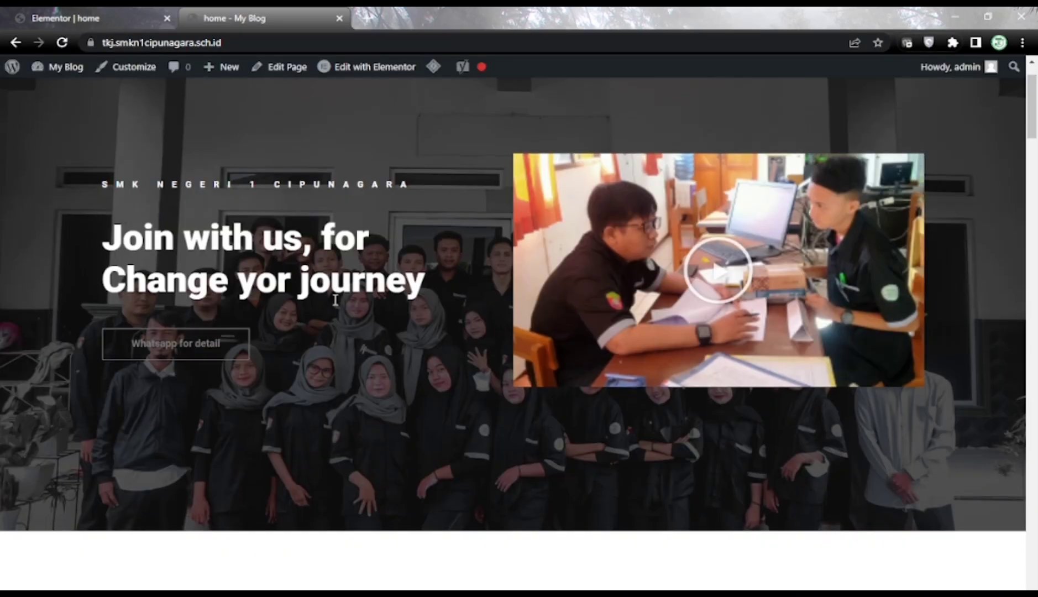
scroll(336, 305, "down", 12)
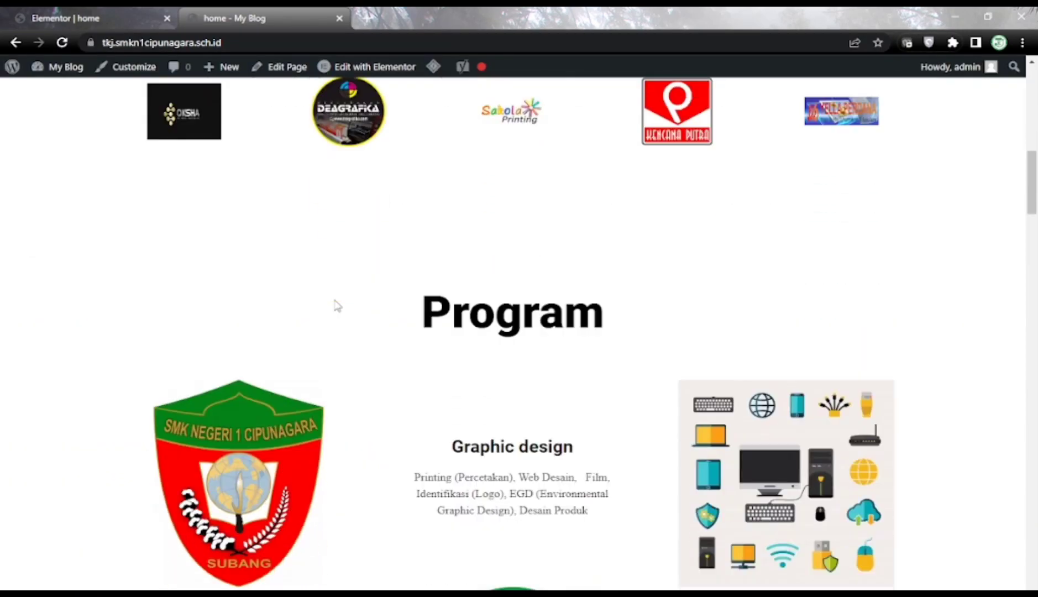
scroll(336, 304, "down", 15)
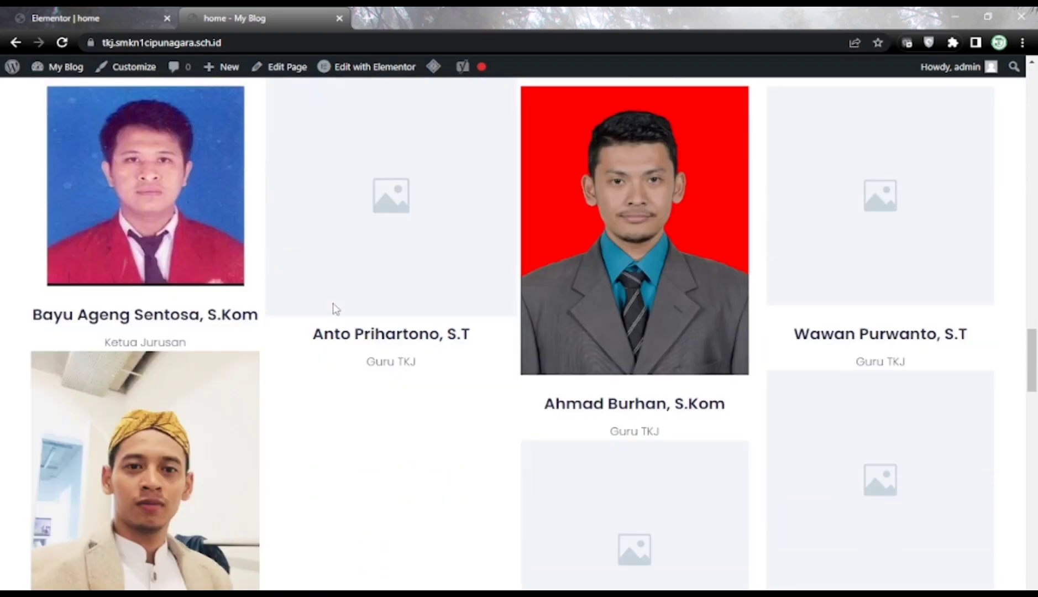
scroll(335, 308, "down", 6)
scroll(334, 308, "down", 6)
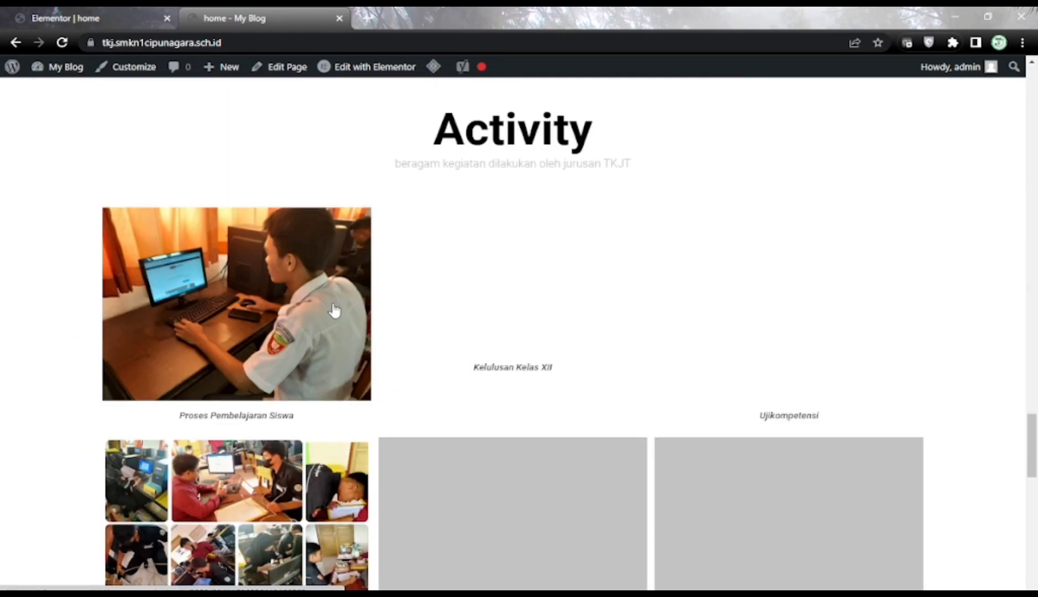
scroll(333, 310, "down", 6)
scroll(335, 311, "down", 10)
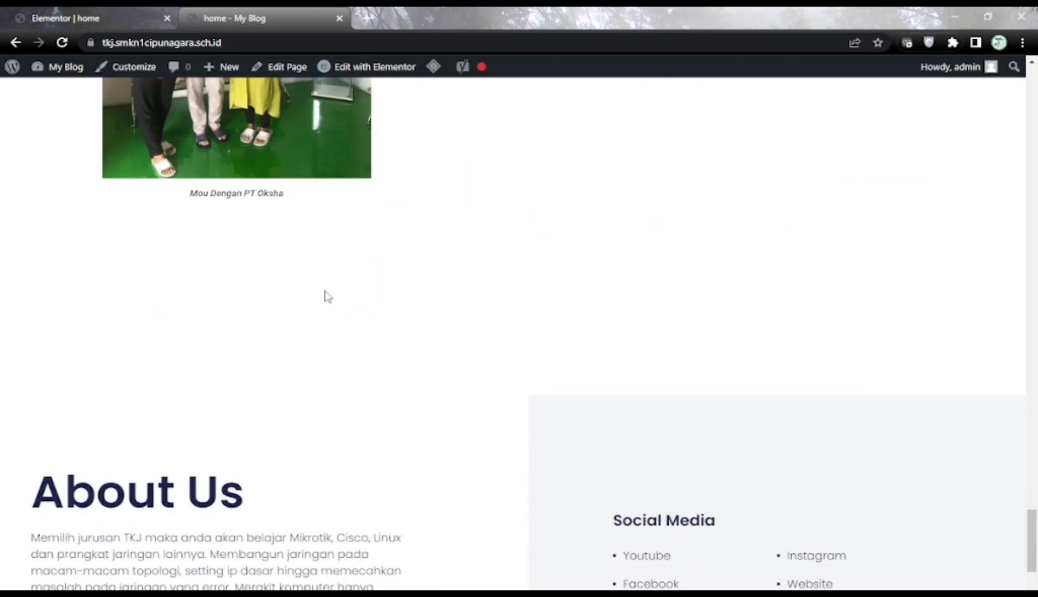
scroll(326, 297, "down", 3)
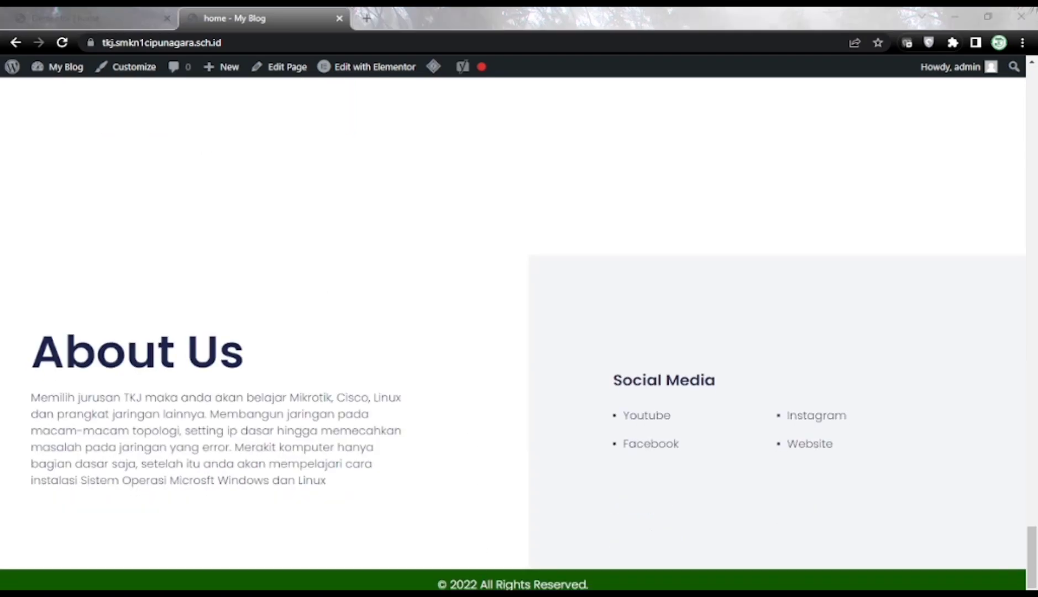
Step: Return to the browser tab with the home page open in the Elementor editor
key("alt+Tab")
key("alt+Tab")
left_click(105, 10)
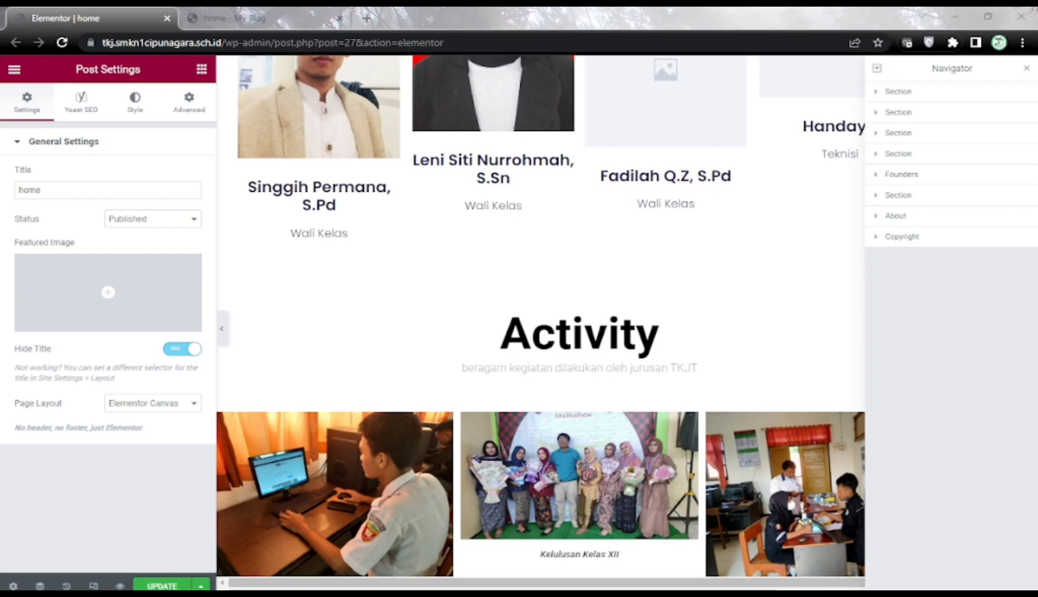
Step: Switch to the browser window with Elementor's plugin pricing page and open the elementor.com home page from there
left_click(505, 555)
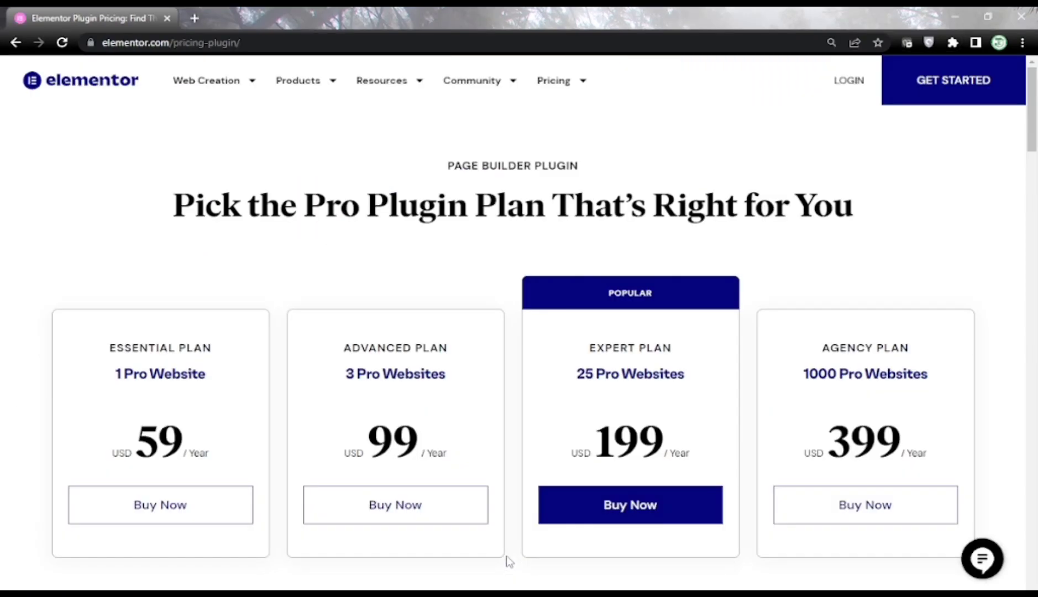
left_click(89, 81)
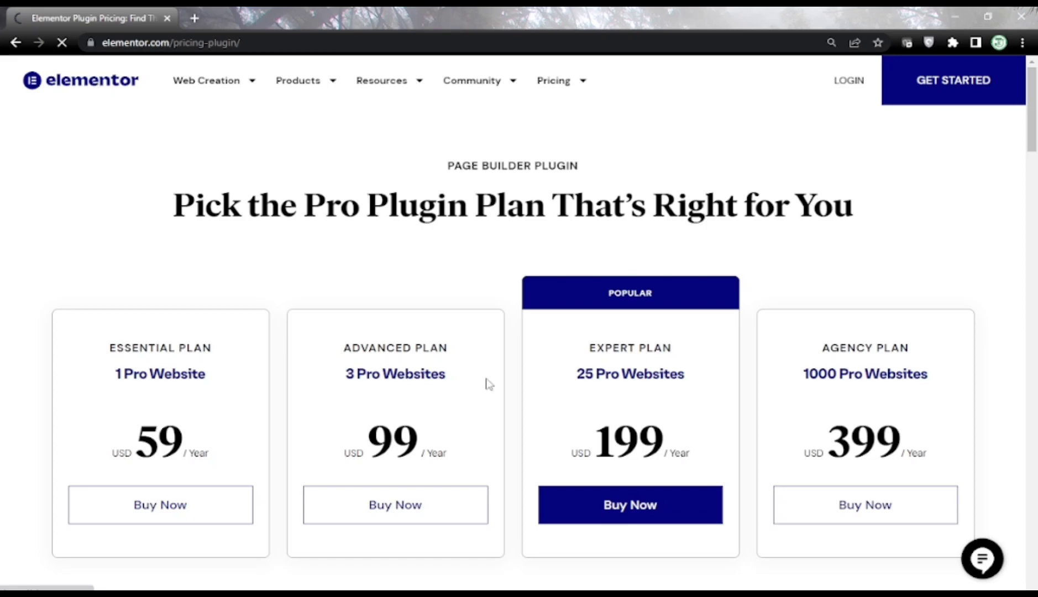
Step: Examine the elementor.com home page from the hero banner and editor video through the web creation categories and features to Resources & Skills
scroll(161, 296, "down", 5)
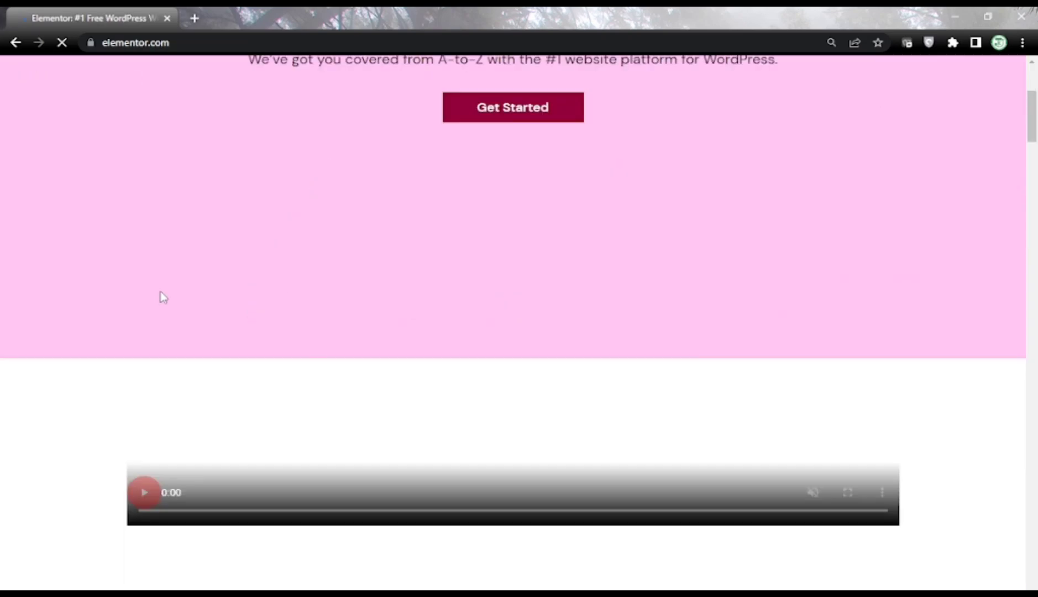
scroll(162, 297, "down", 3)
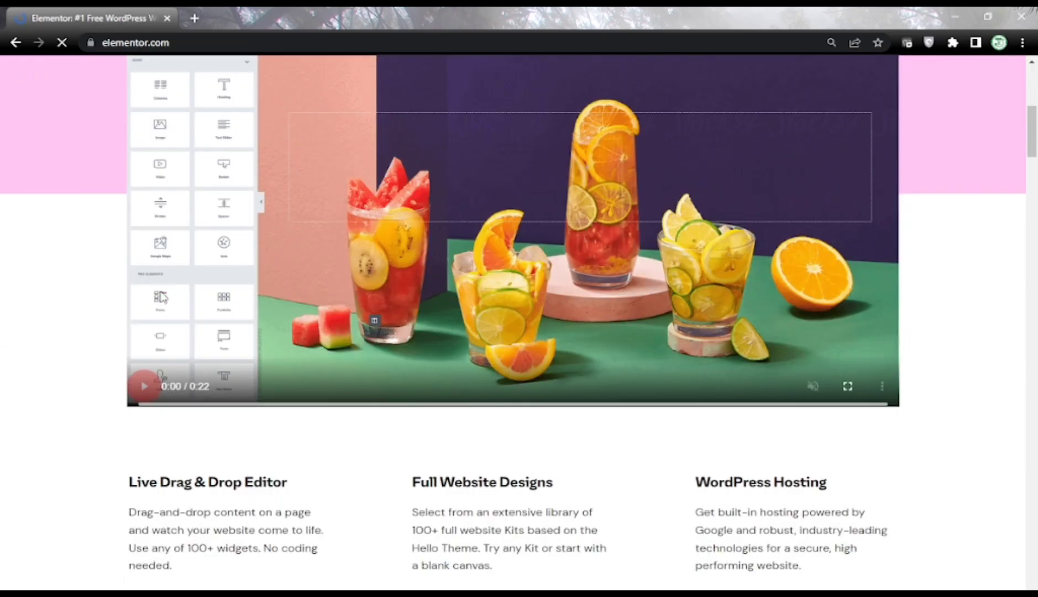
scroll(161, 297, "up", 4)
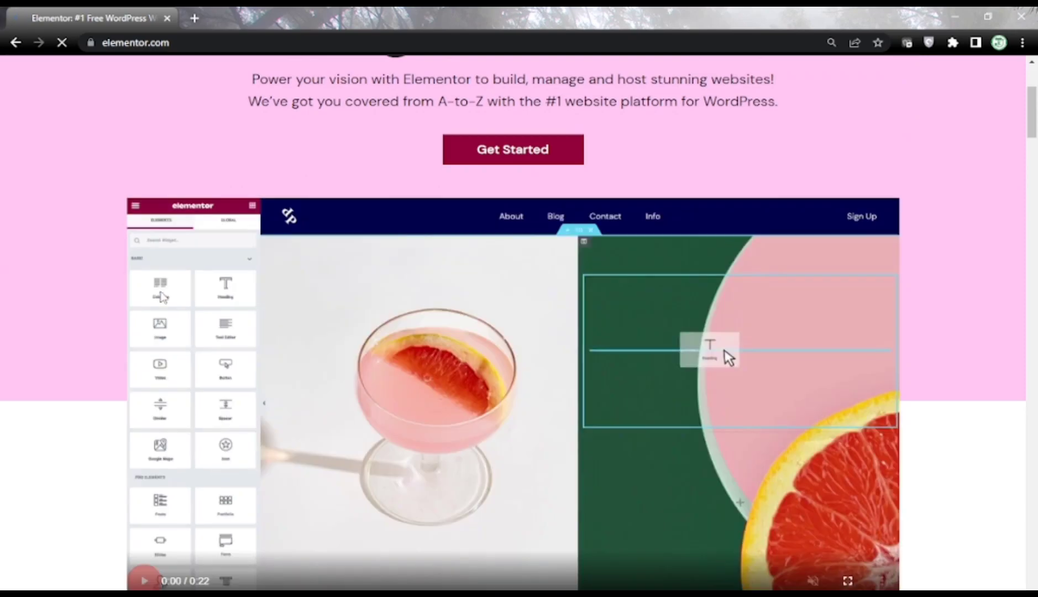
scroll(162, 297, "up", 4)
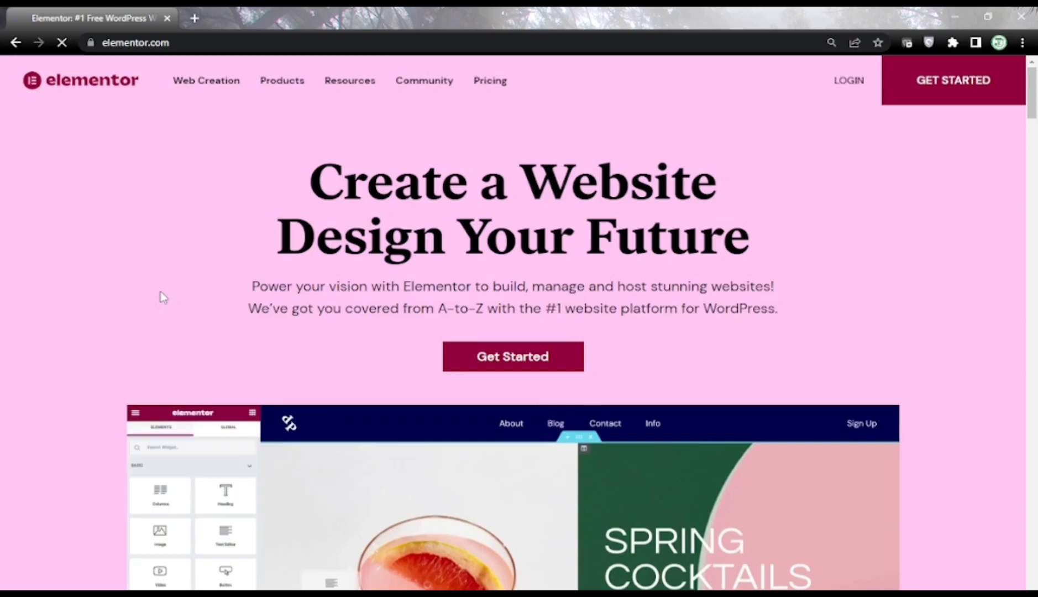
scroll(162, 299, "down", 10)
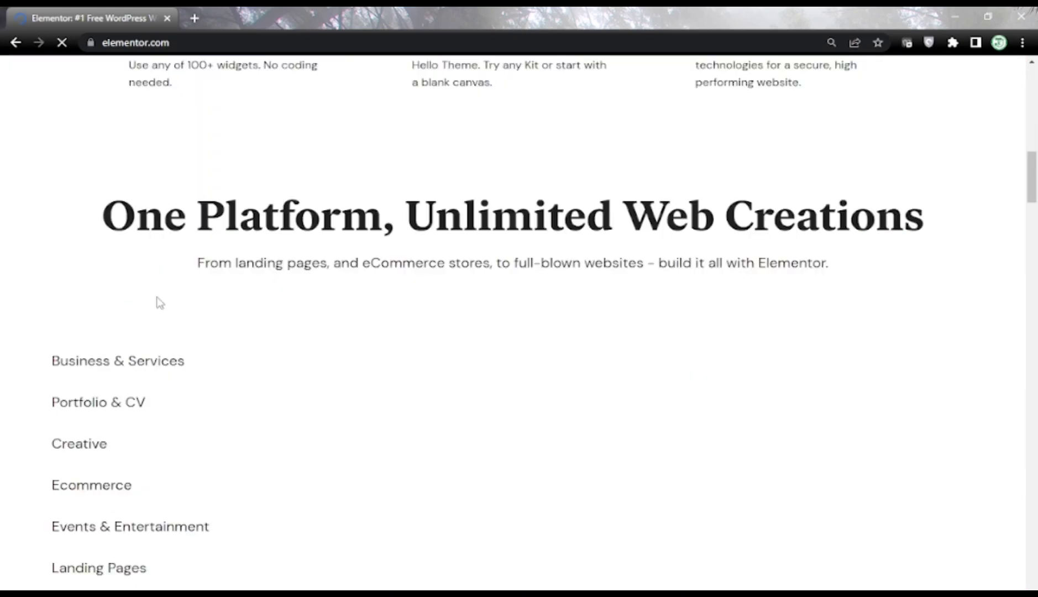
scroll(160, 302, "down", 9)
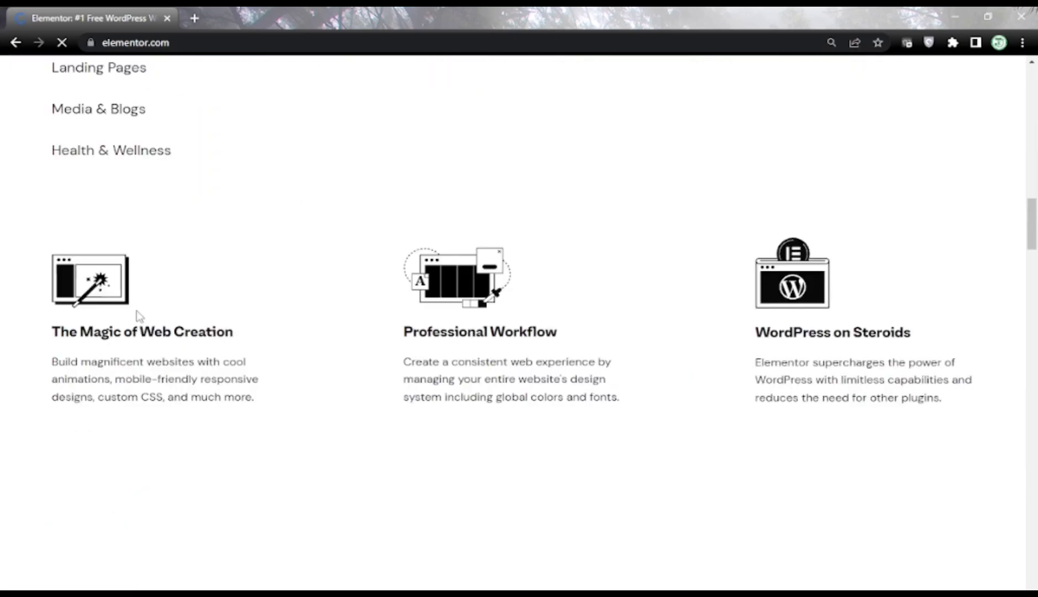
scroll(139, 316, "down", 10)
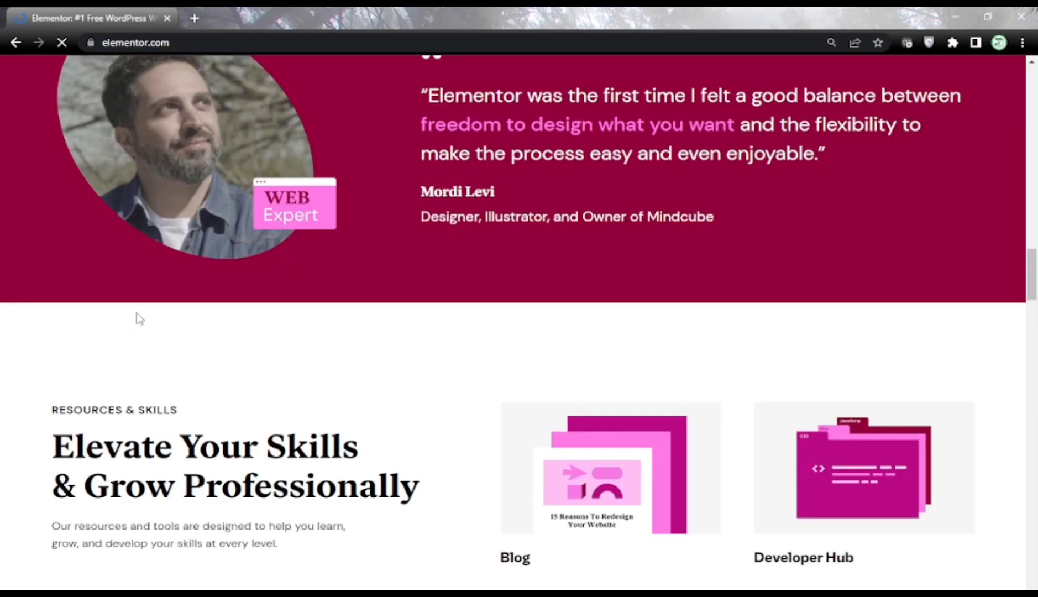